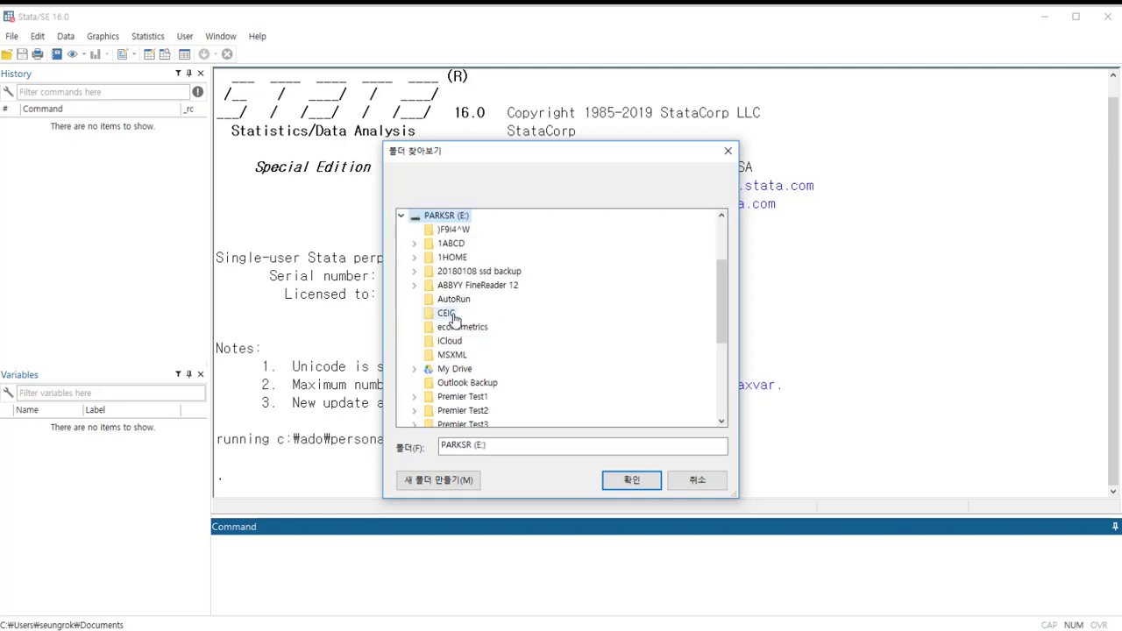
Step: Set the working directory to the work folder on drive E
{"action": "scroll", "coordinate": [469, 357], "scroll_direction": "down", "scroll_amount": 3}
{"action": "left_click", "coordinate": [450, 358]}
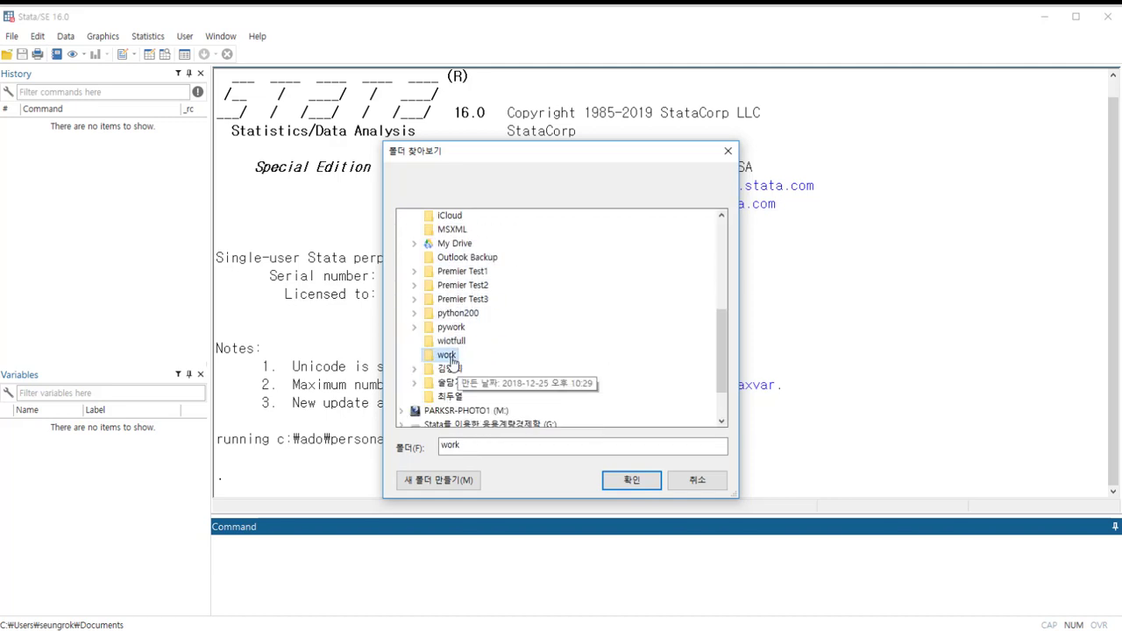
{"action": "left_click", "coordinate": [617, 479]}
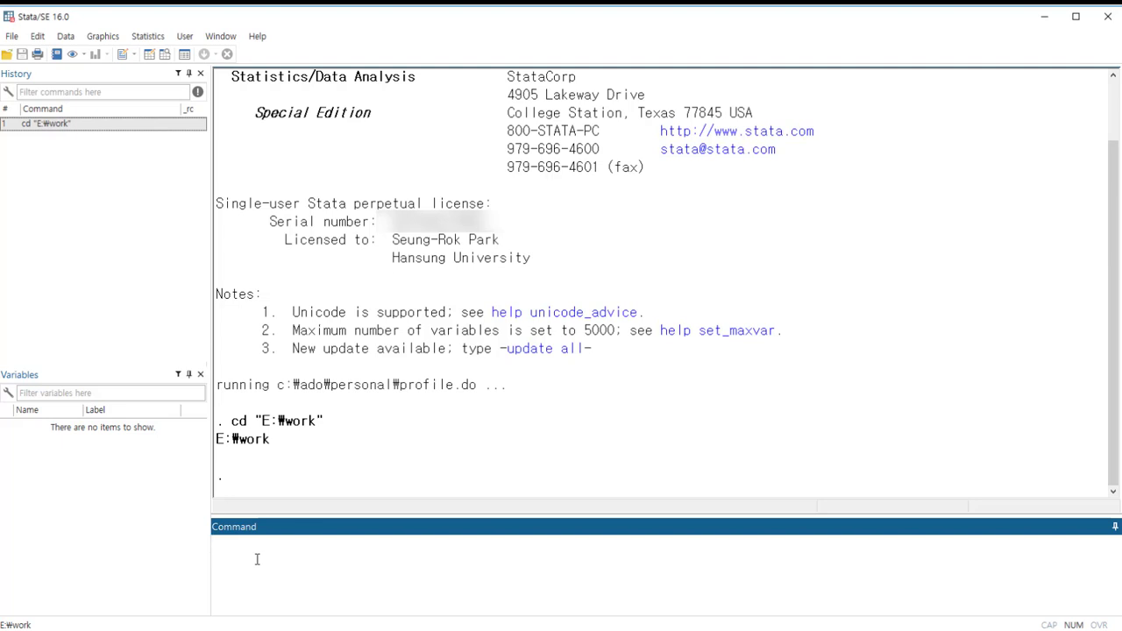
Step: Load the built-in auto dataset with sysuse and check its contents in the Data Editor, closing the editor when done
{"action": "type", "text": "sysuse auto"}
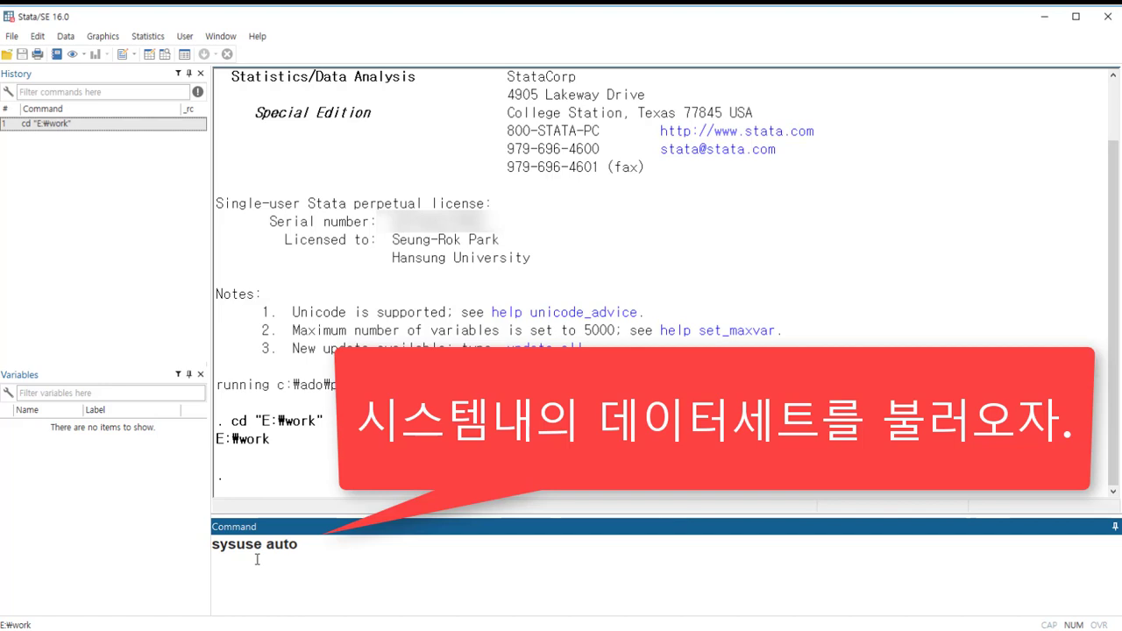
{"action": "key", "text": "Return"}
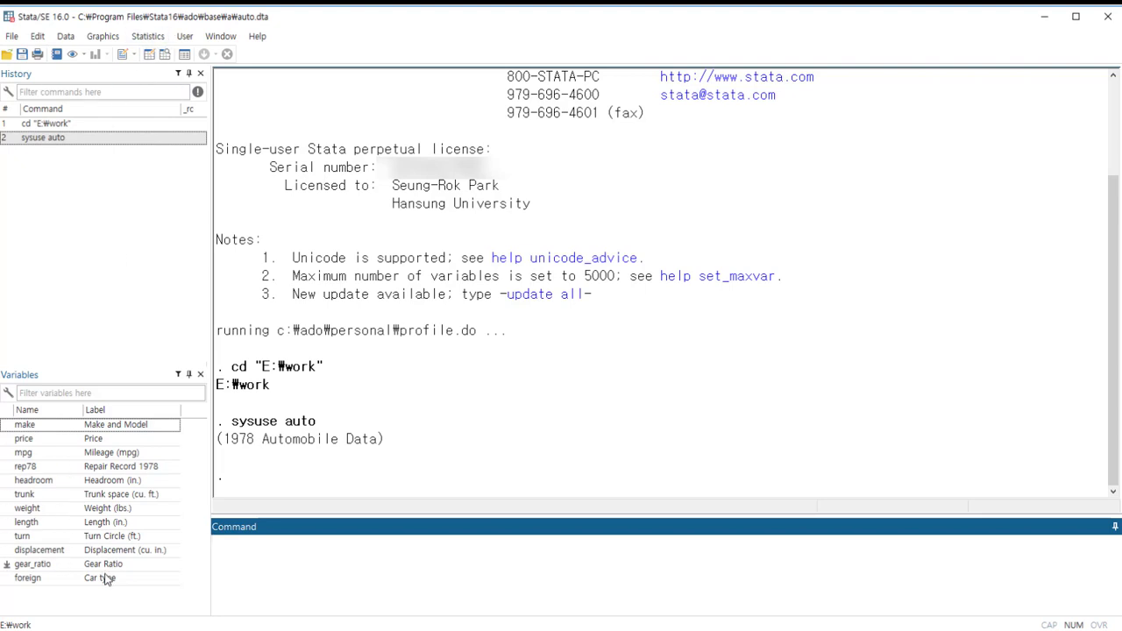
{"action": "left_click", "coordinate": [150, 54]}
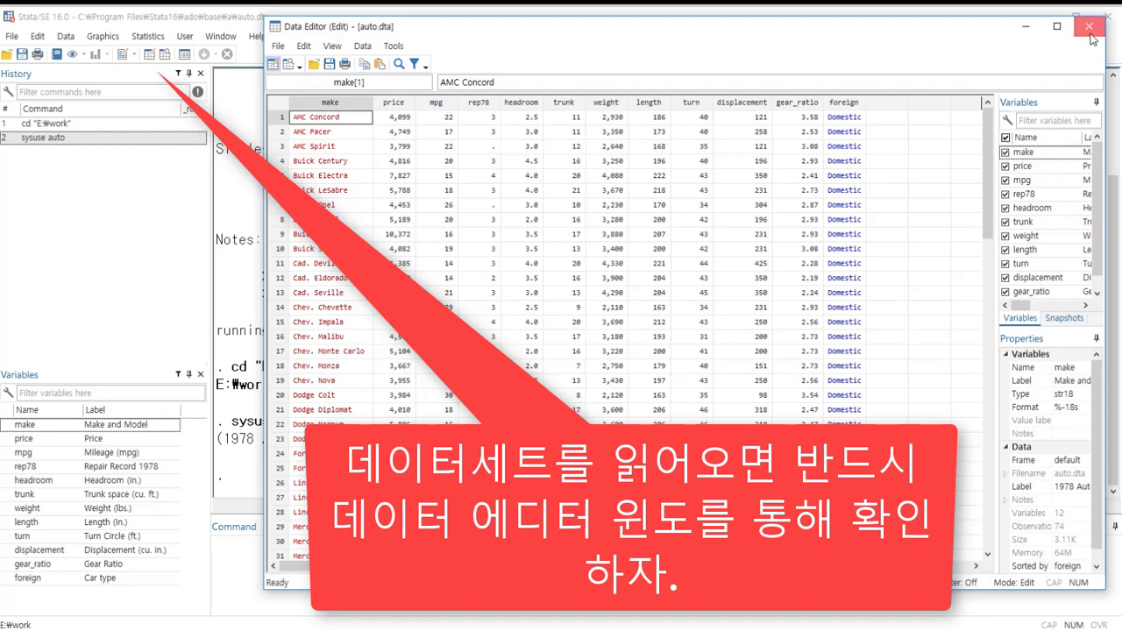
{"action": "left_click", "coordinate": [1089, 28]}
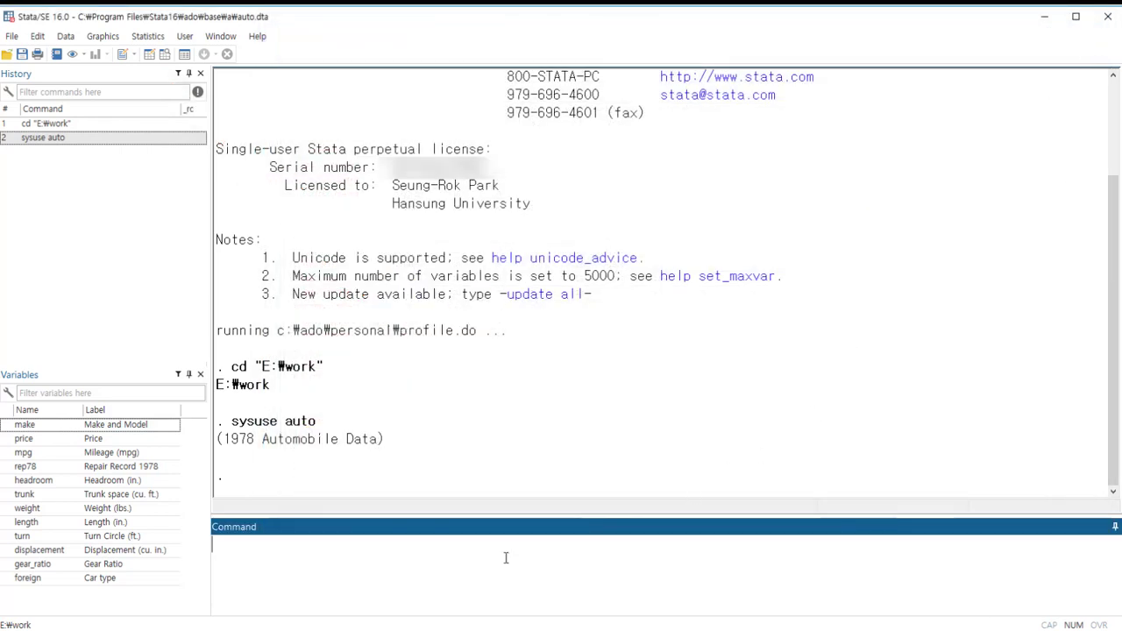
Step: Compute summary statistics for price, mpg, rep78 and headroom with the summarize command
{"action": "type", "text": "summari"}
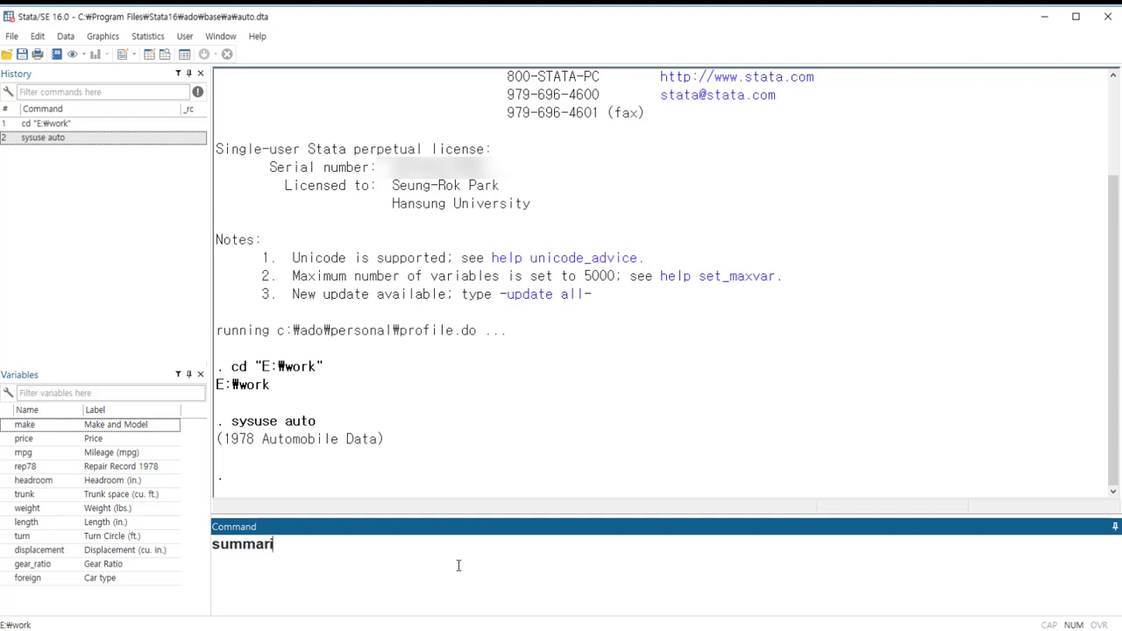
{"action": "type", "text": "ze"}
{"action": "left_click", "coordinate": [24, 440]}
{"action": "left_click", "coordinate": [16, 453]}
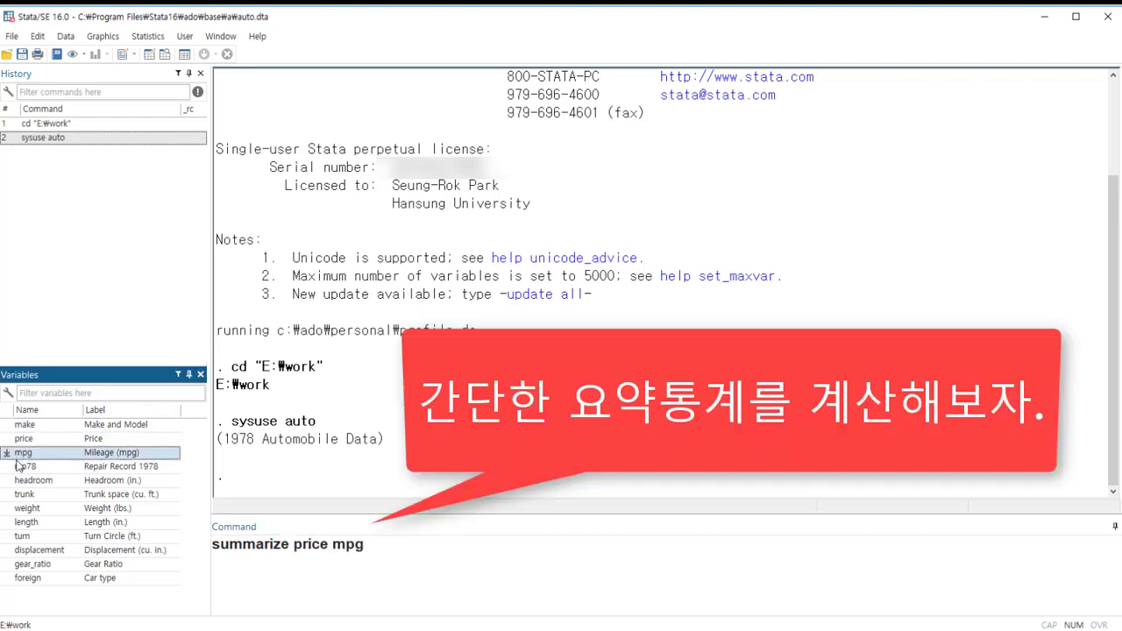
{"action": "left_click", "coordinate": [21, 466]}
{"action": "left_click", "coordinate": [21, 480]}
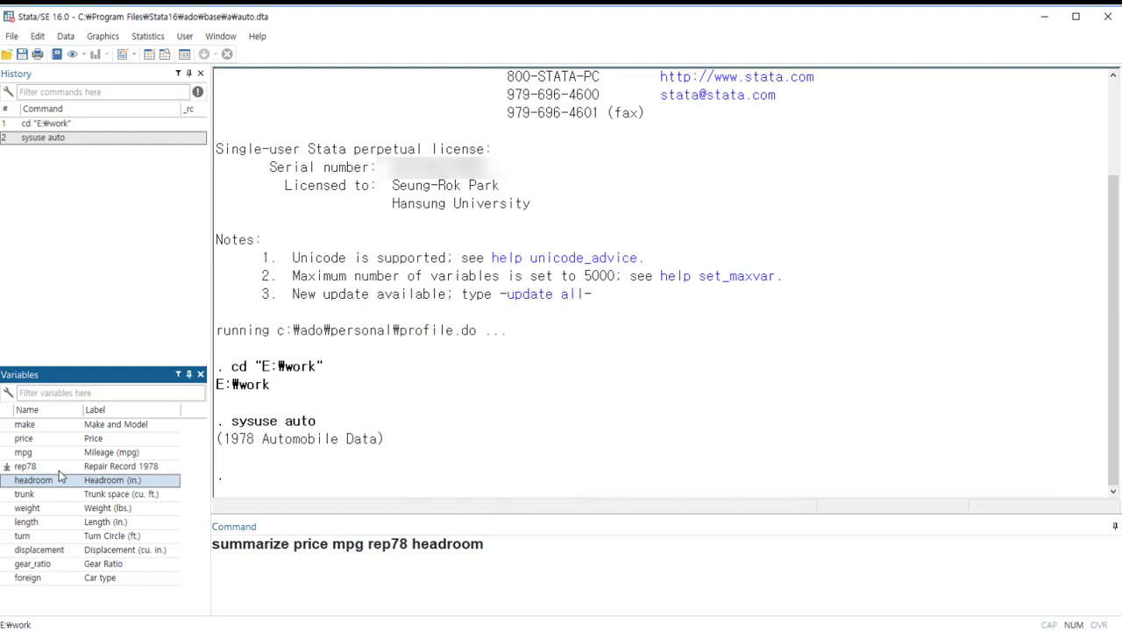
{"action": "key", "text": "Return"}
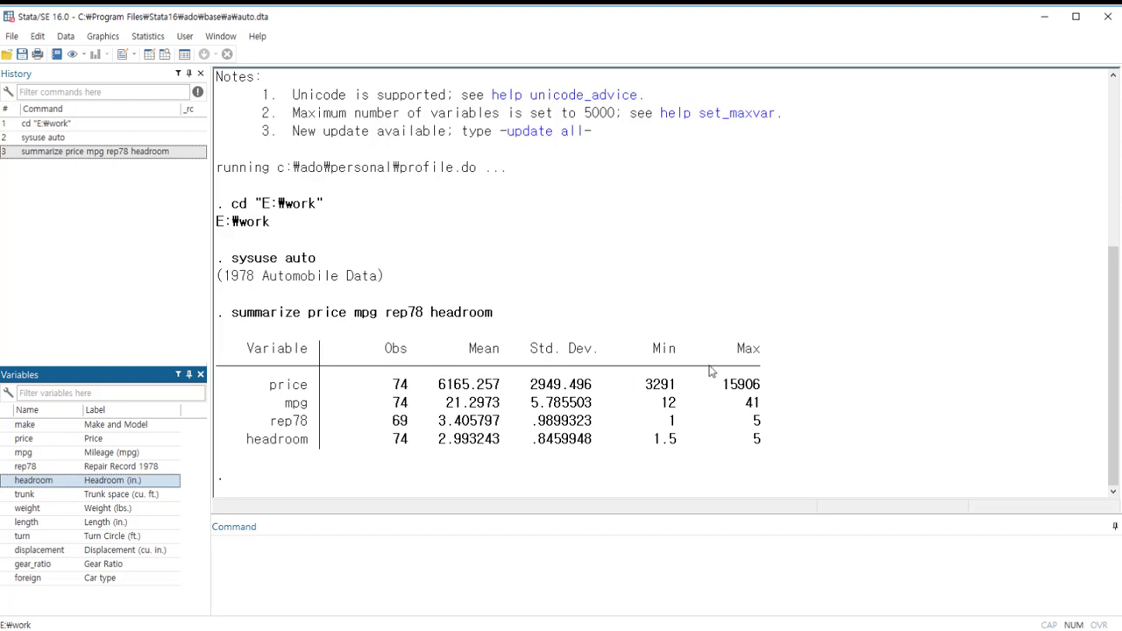
Step: Draw a scatter plot of price against mpg with the scatter command and close the graph after viewing it
{"action": "left_click", "coordinate": [270, 564]}
{"action": "type", "text": "s"}
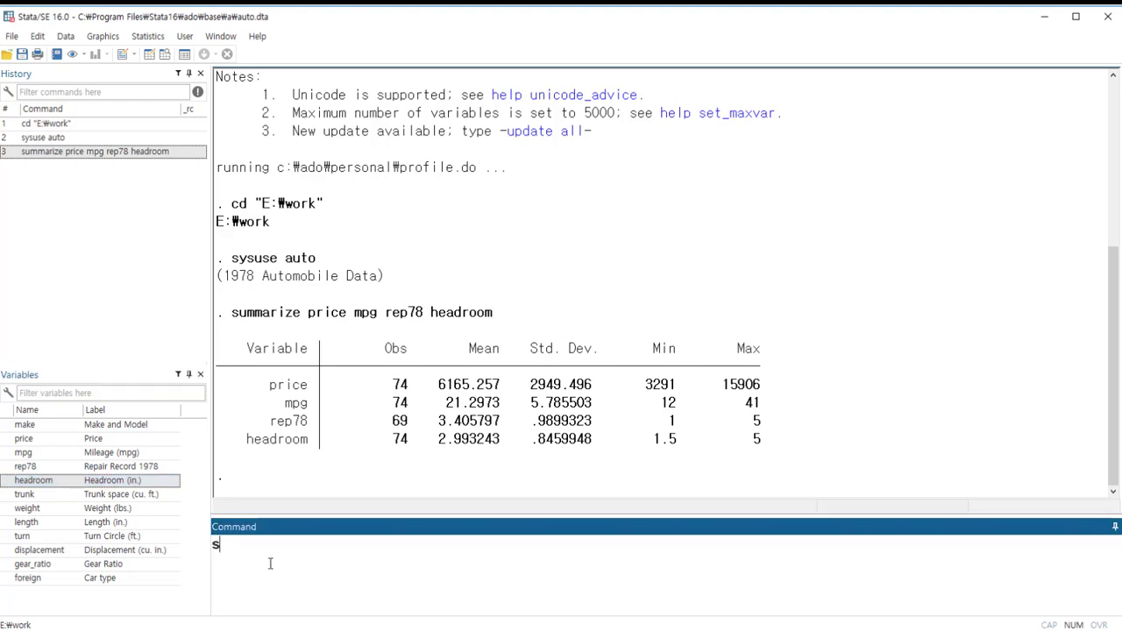
{"action": "type", "text": "catter"}
{"action": "left_click", "coordinate": [21, 441]}
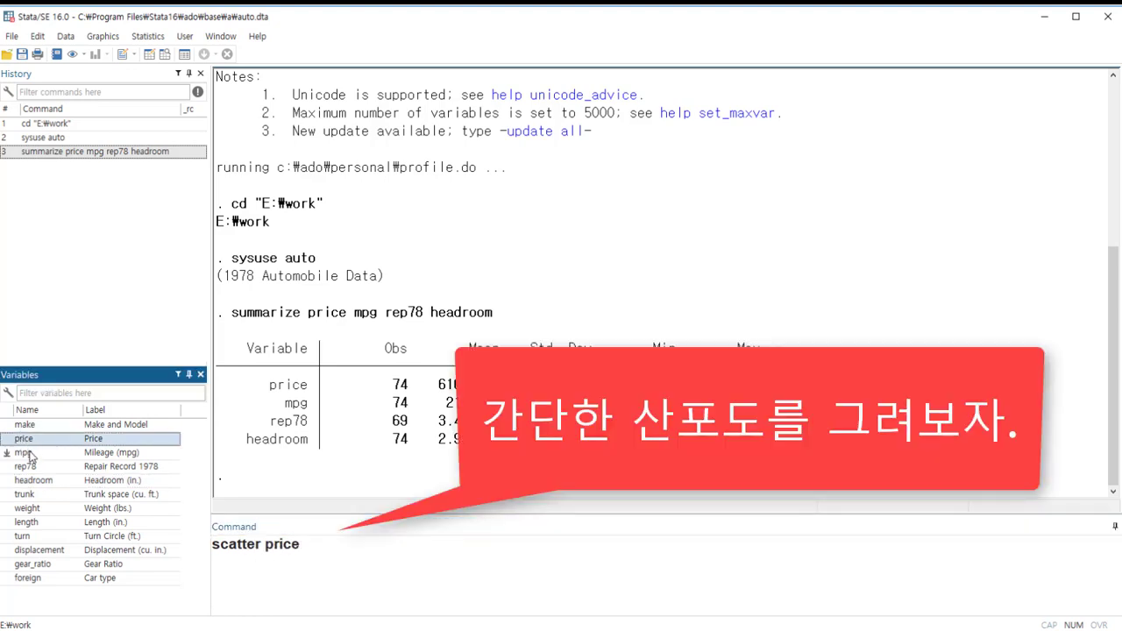
{"action": "left_click", "coordinate": [26, 453]}
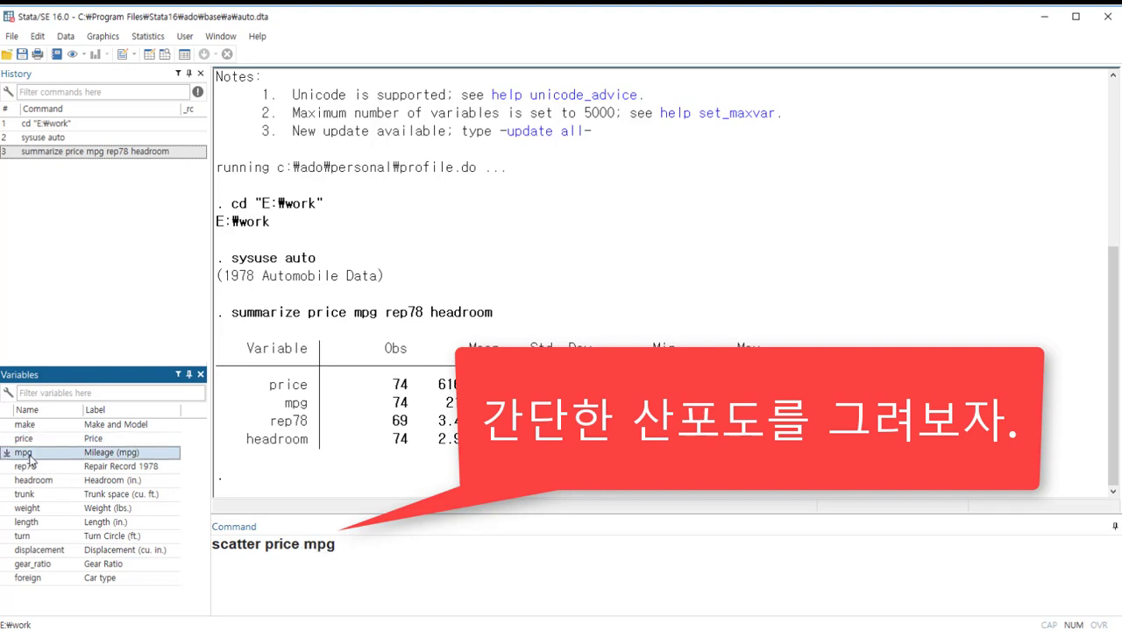
{"action": "key", "text": "Return"}
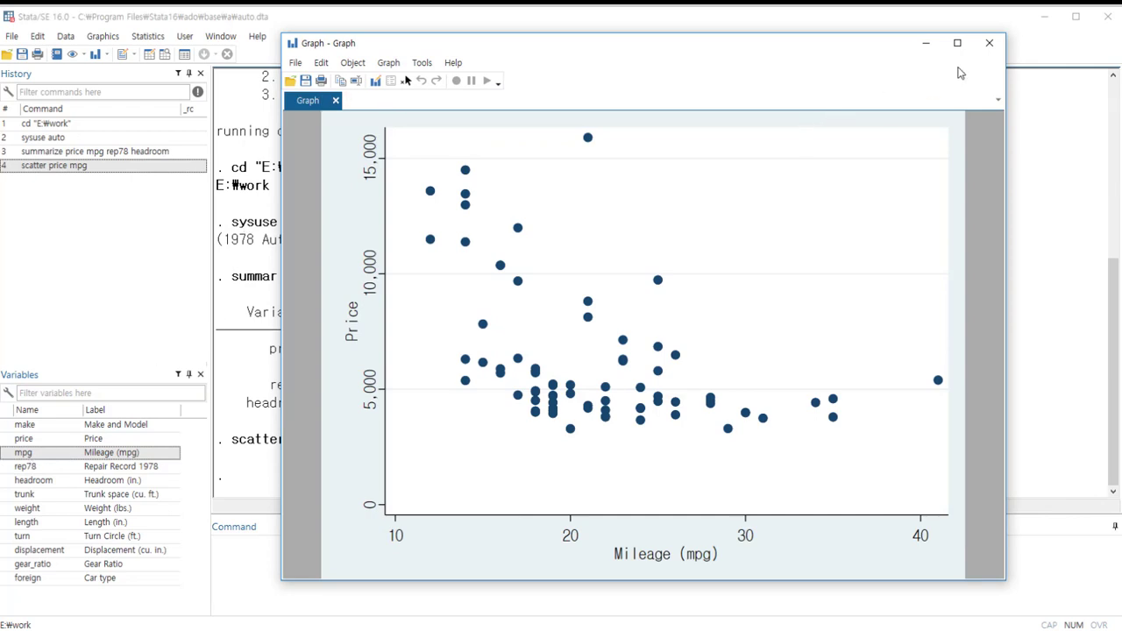
{"action": "left_click", "coordinate": [990, 43]}
Step: Run a linear regression of price on mpg, rep78 and headroom with the regress command
{"action": "left_click", "coordinate": [317, 576]}
{"action": "type", "text": "r"}
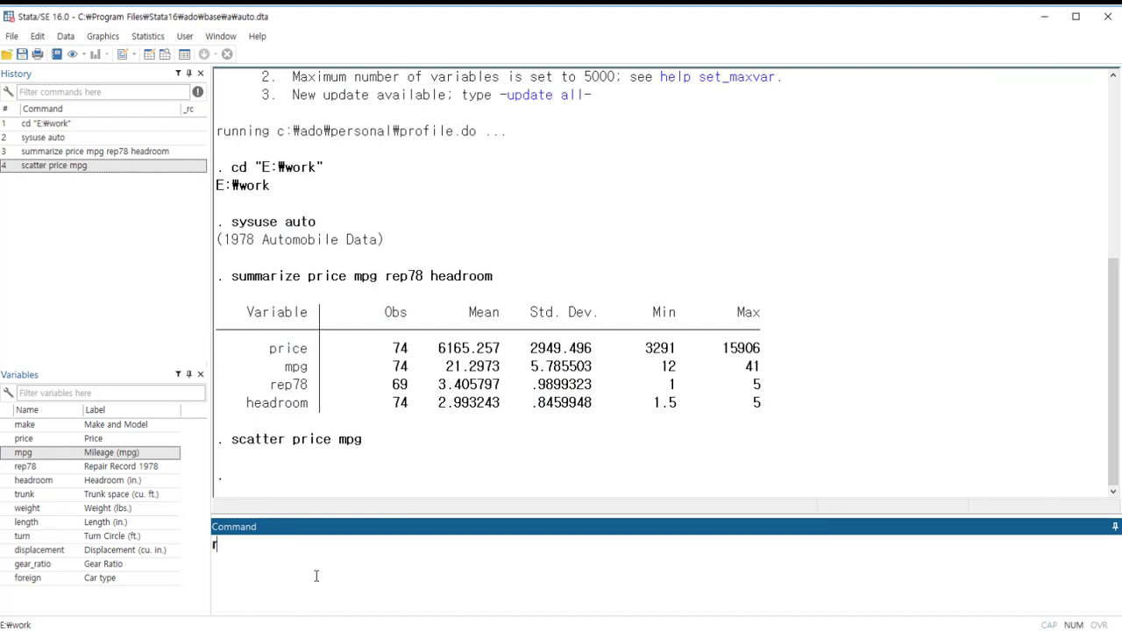
{"action": "type", "text": "egress"}
{"action": "left_click", "coordinate": [23, 438]}
{"action": "left_click", "coordinate": [23, 452]}
{"action": "left_click", "coordinate": [22, 466]}
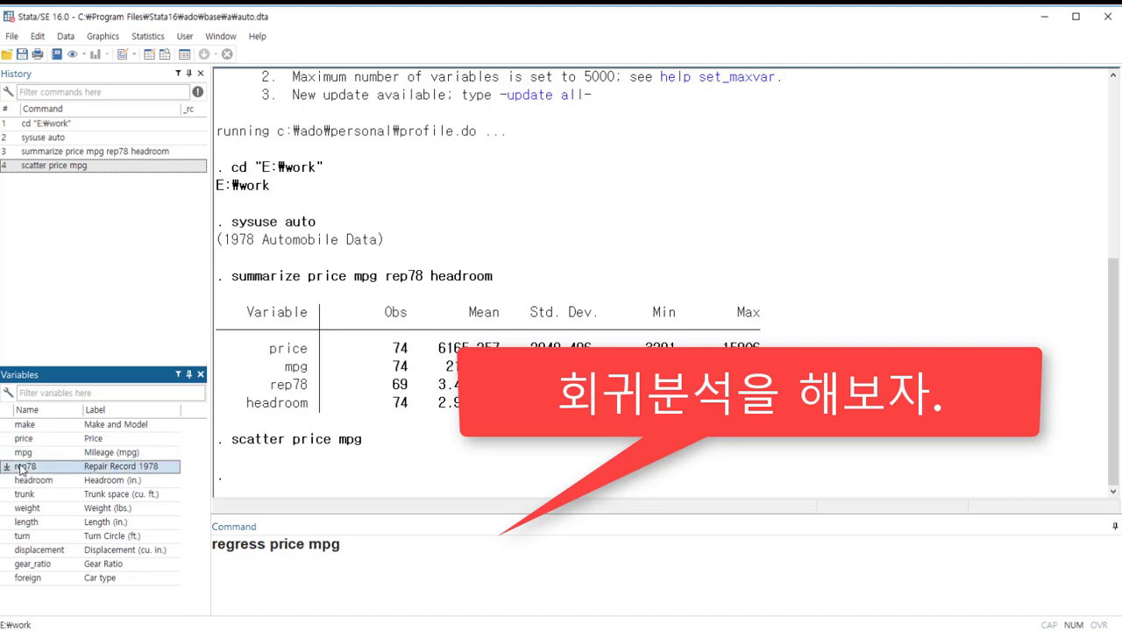
{"action": "left_click", "coordinate": [22, 480]}
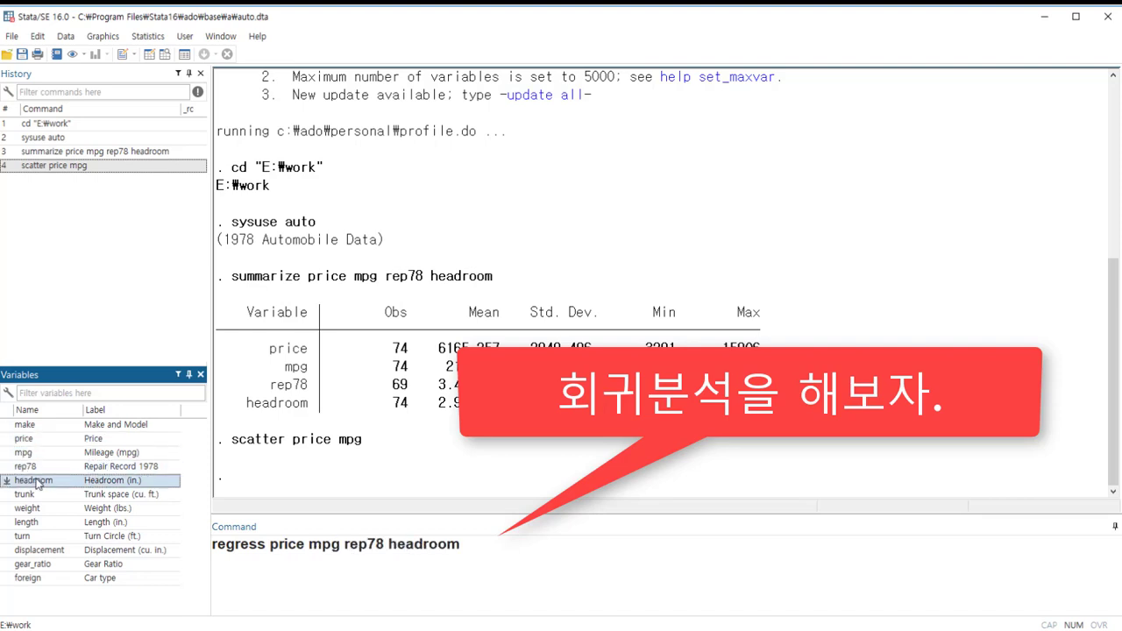
{"action": "key", "text": "Return"}
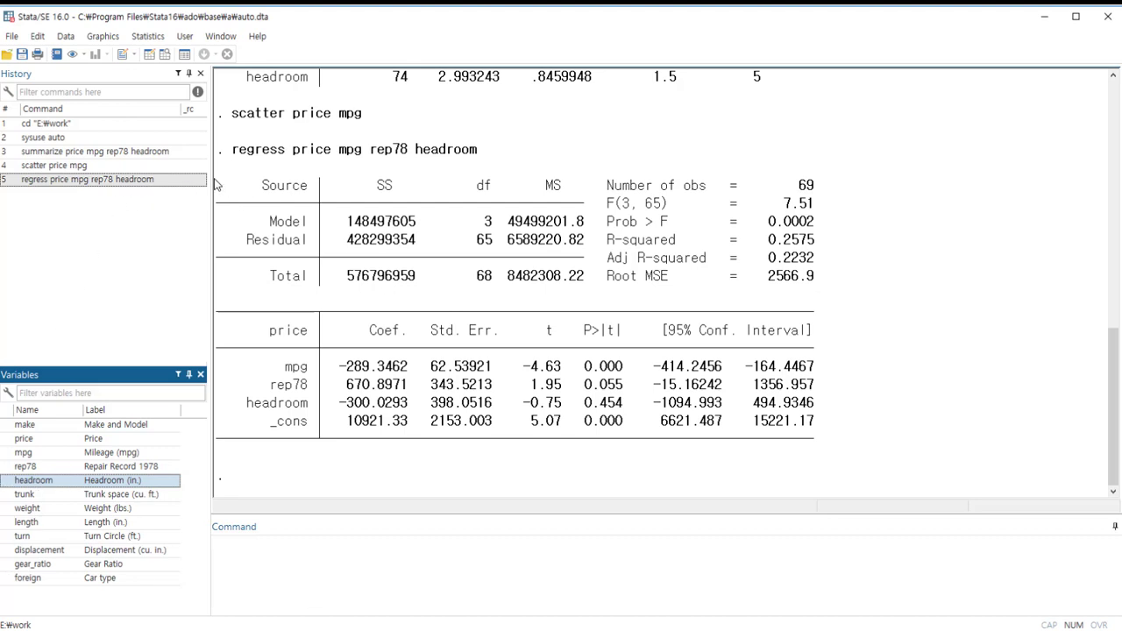
Step: Copy the regression output, from the Source table through the coefficient table, and clear the selection
{"action": "left_click_drag", "start_coordinate": [217, 185], "coordinate": [821, 438]}
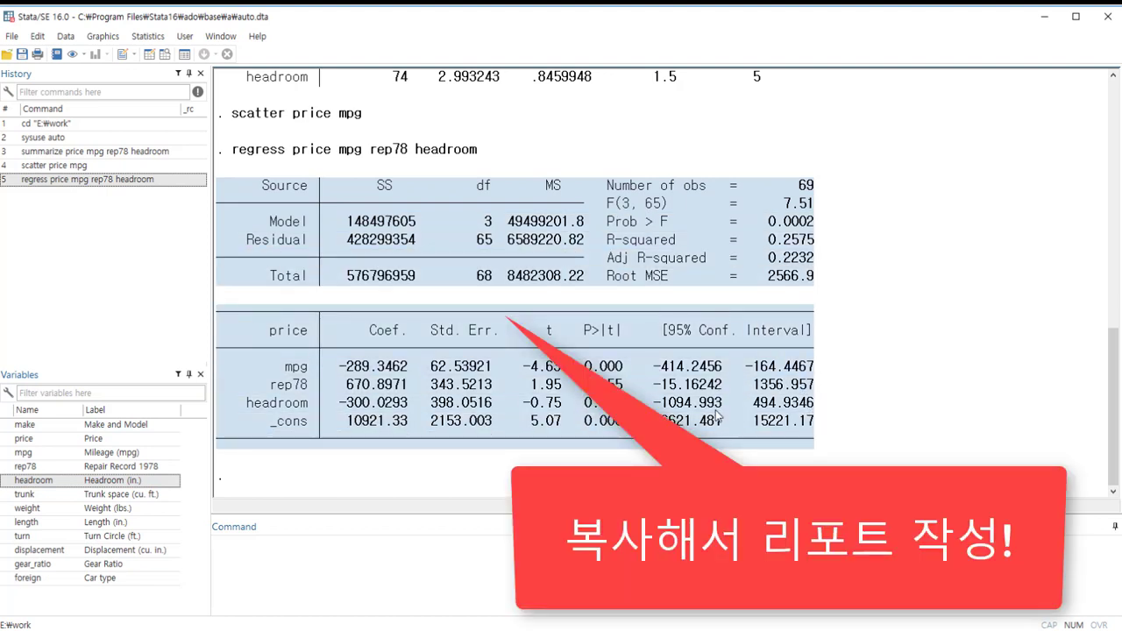
{"action": "right_click", "coordinate": [716, 409]}
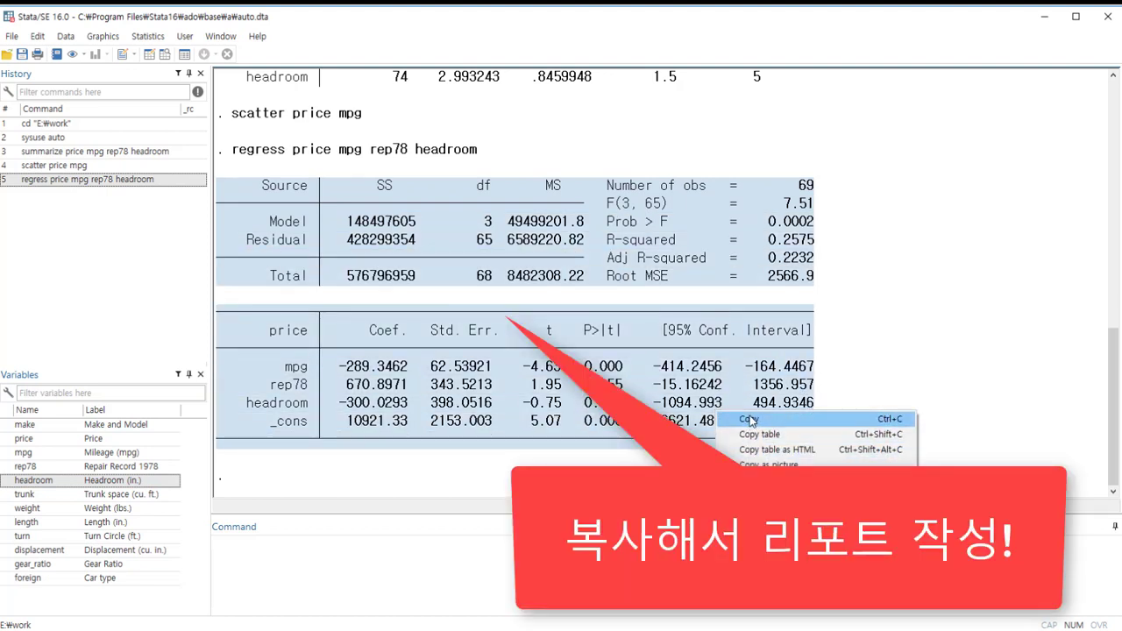
{"action": "left_click", "coordinate": [748, 420]}
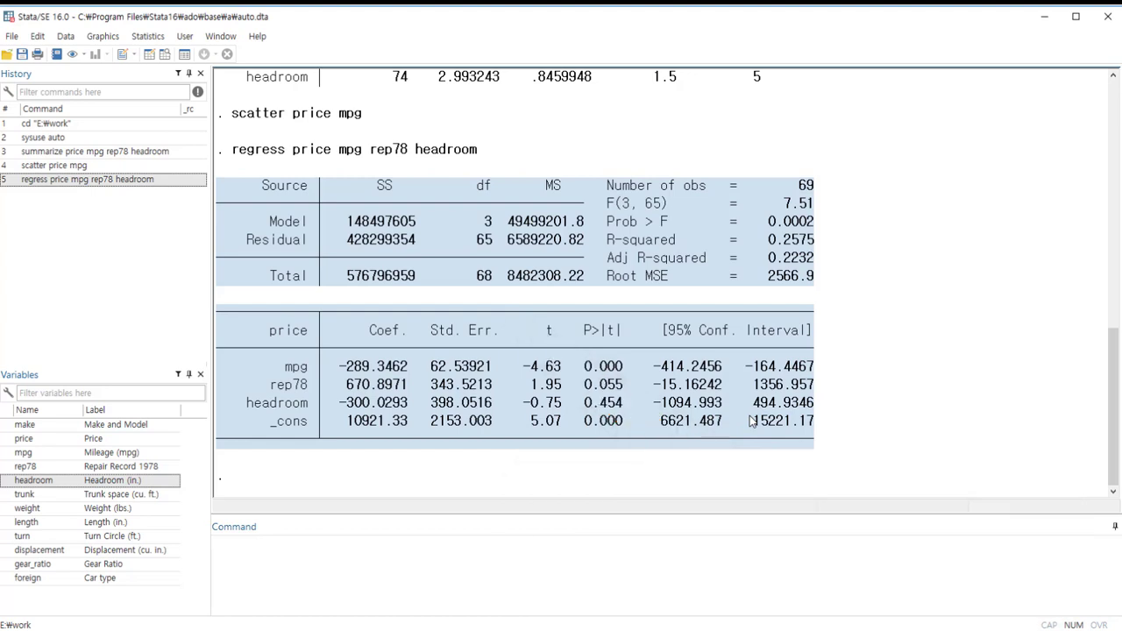
{"action": "right_click", "coordinate": [459, 232]}
{"action": "left_click", "coordinate": [496, 254]}
{"action": "left_click", "coordinate": [452, 488]}
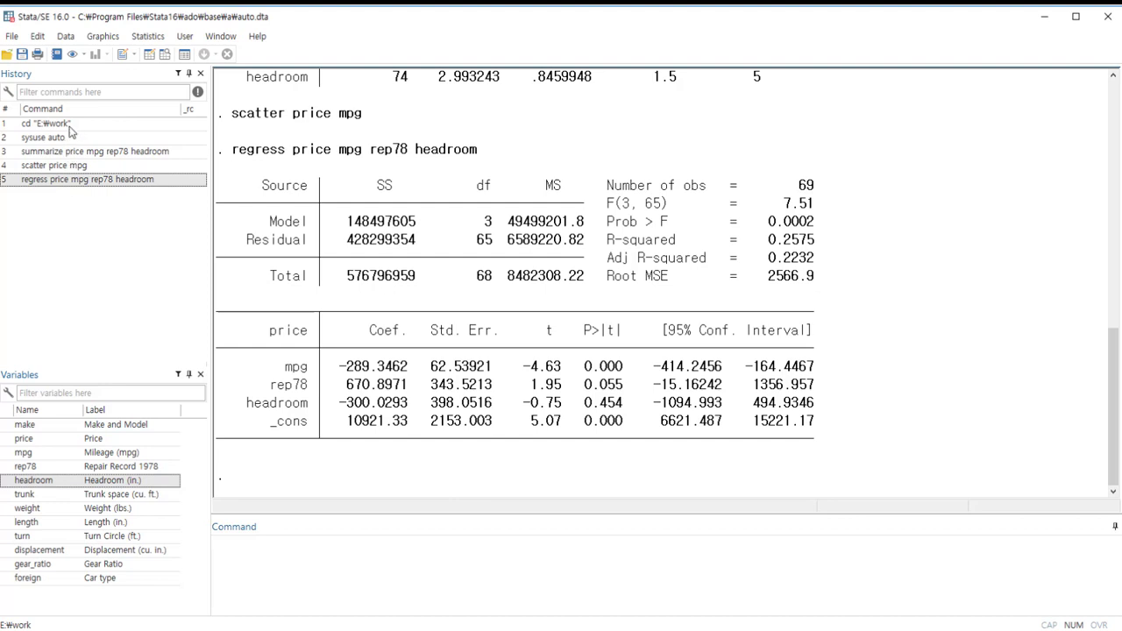
Step: Save the entire command history as a do-file named test in the work folder on drive E
{"action": "left_click", "coordinate": [75, 270]}
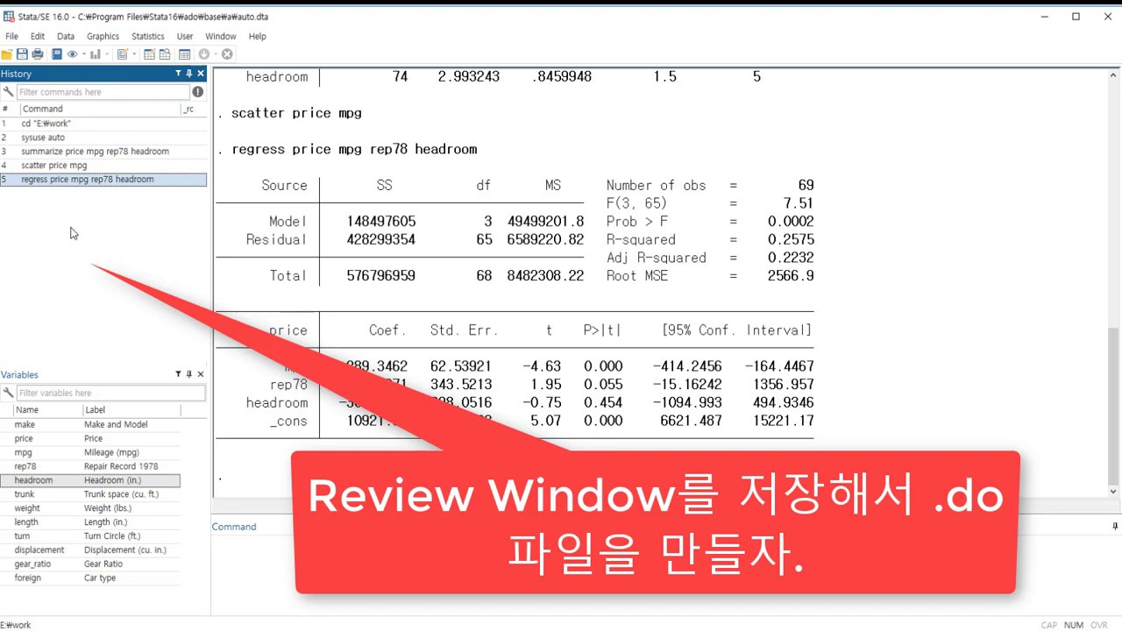
{"action": "right_click", "coordinate": [73, 233]}
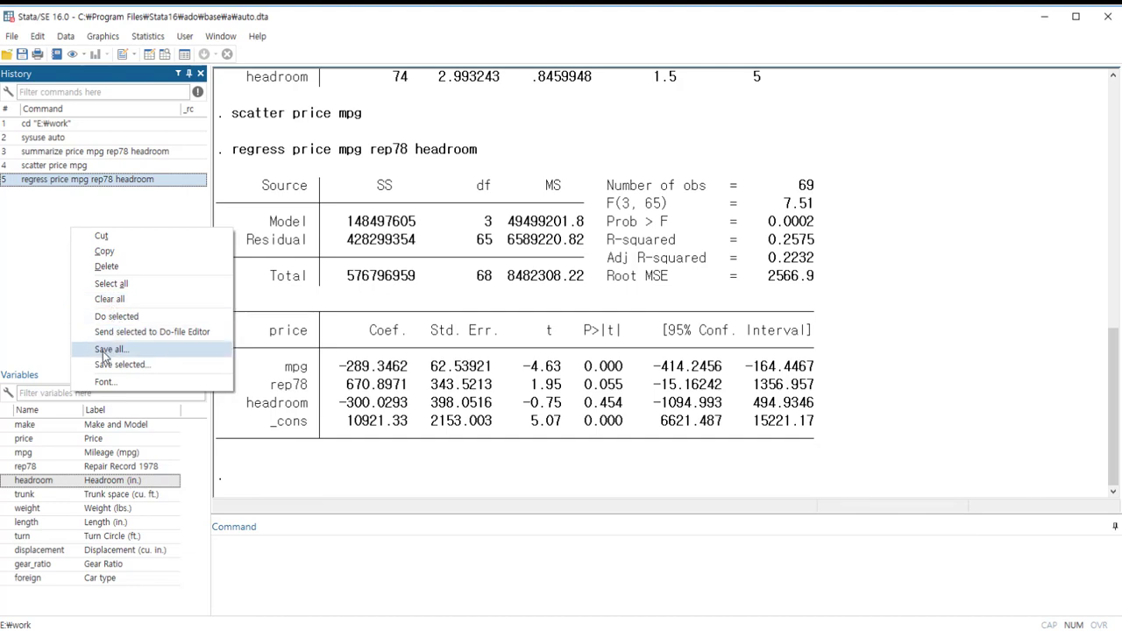
{"action": "left_click", "coordinate": [105, 350]}
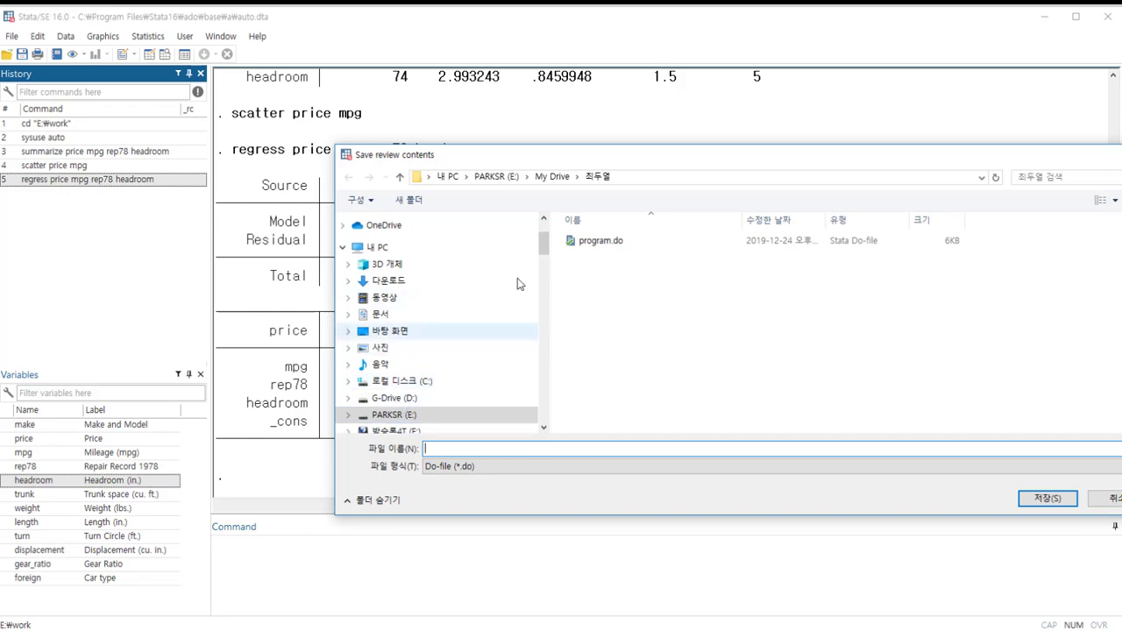
{"action": "scroll", "coordinate": [509, 272], "scroll_direction": "down", "scroll_amount": 3}
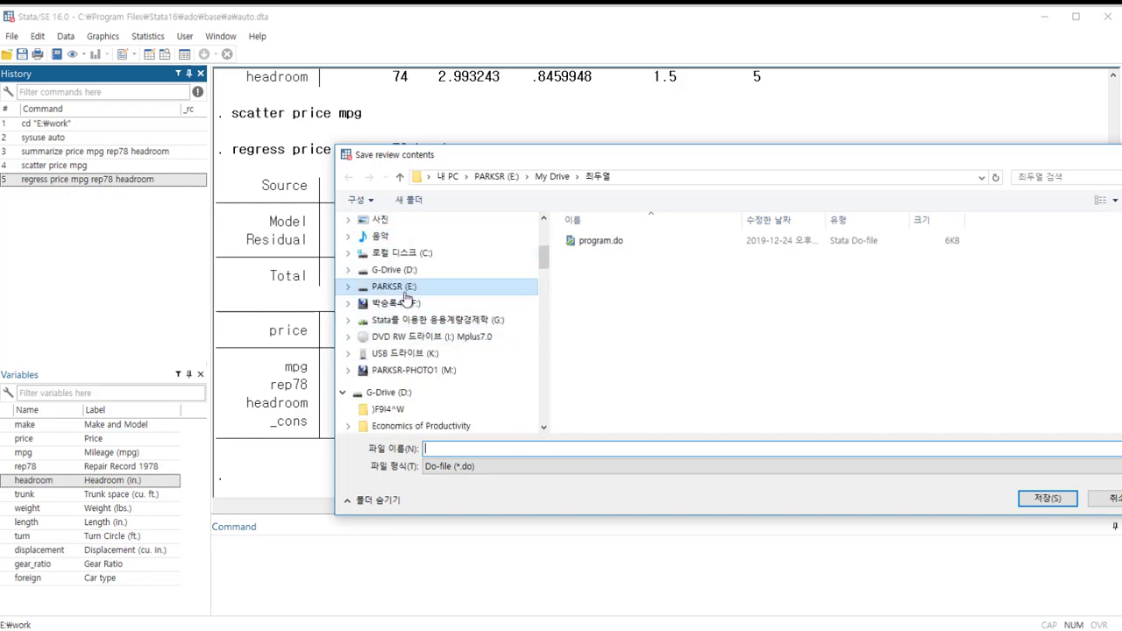
{"action": "left_click", "coordinate": [406, 293]}
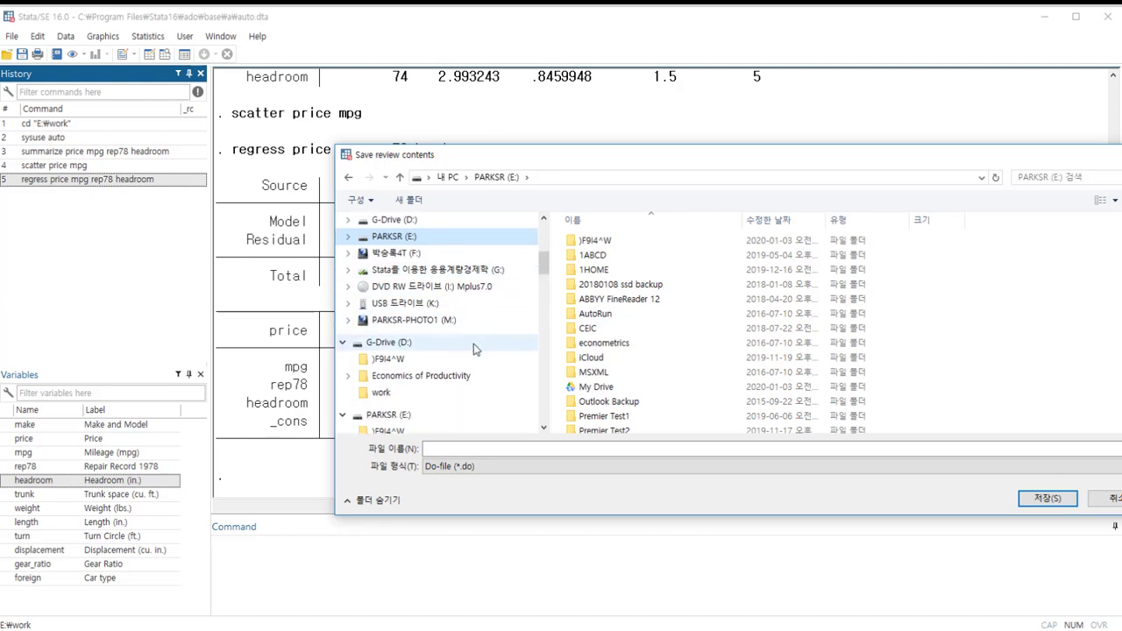
{"action": "scroll", "coordinate": [613, 346], "scroll_direction": "down", "scroll_amount": 3}
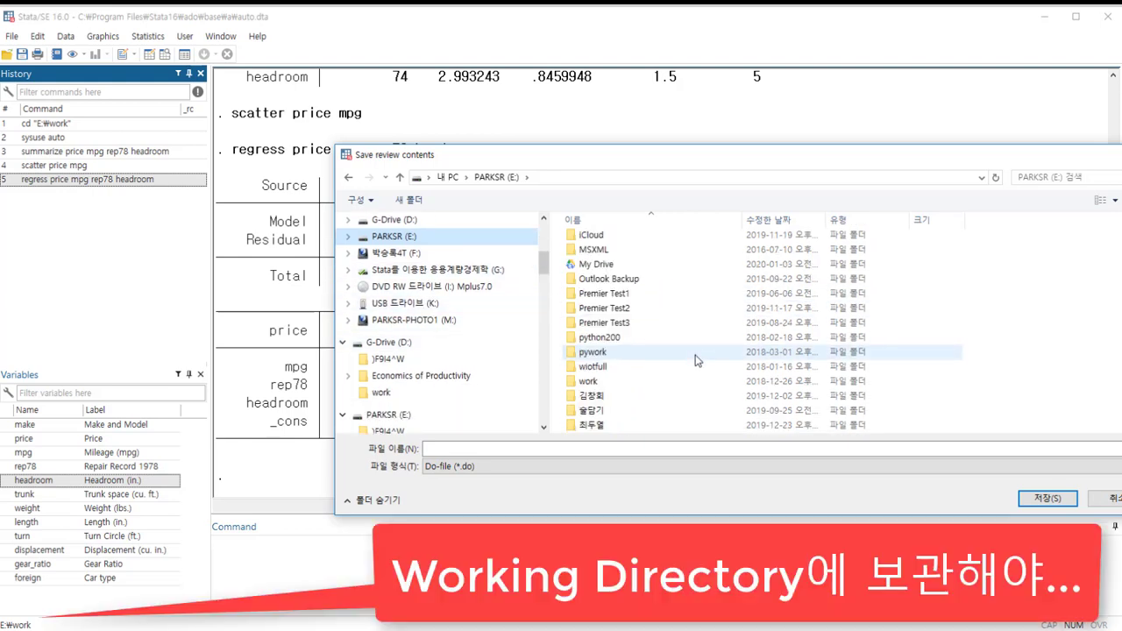
{"action": "double_click", "coordinate": [590, 383]}
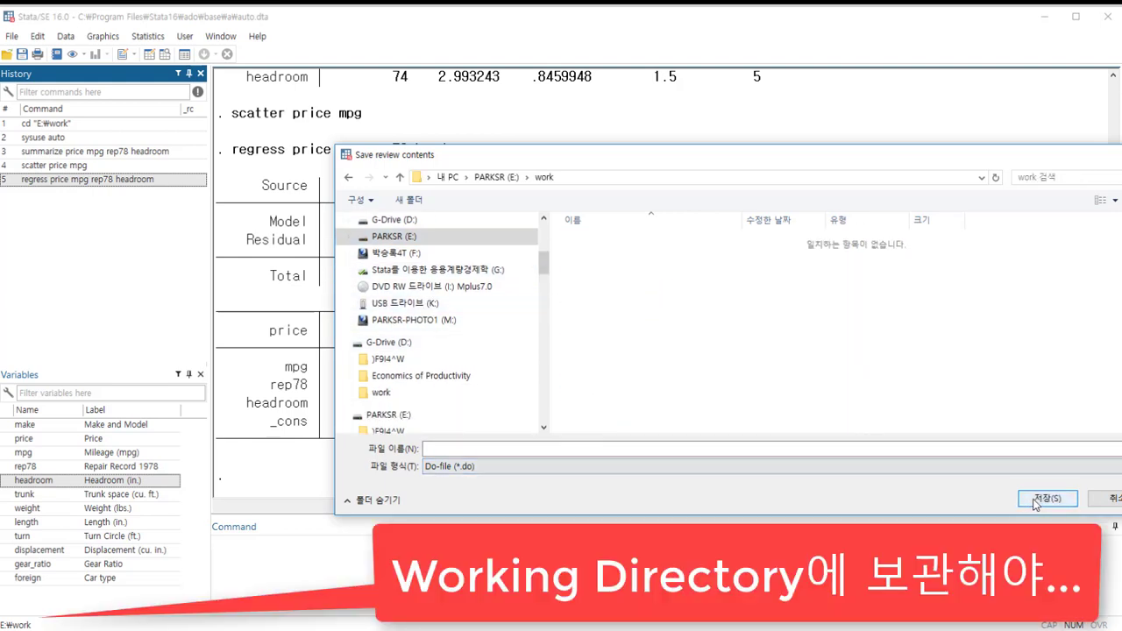
{"action": "left_click", "coordinate": [480, 448]}
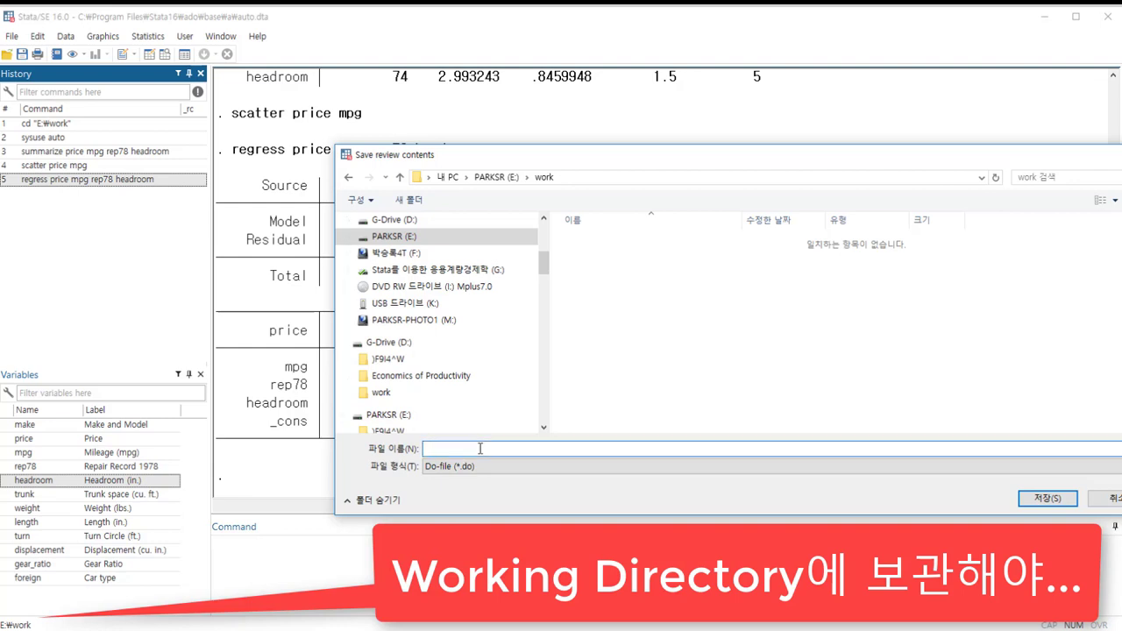
{"action": "type", "text": "tes"}
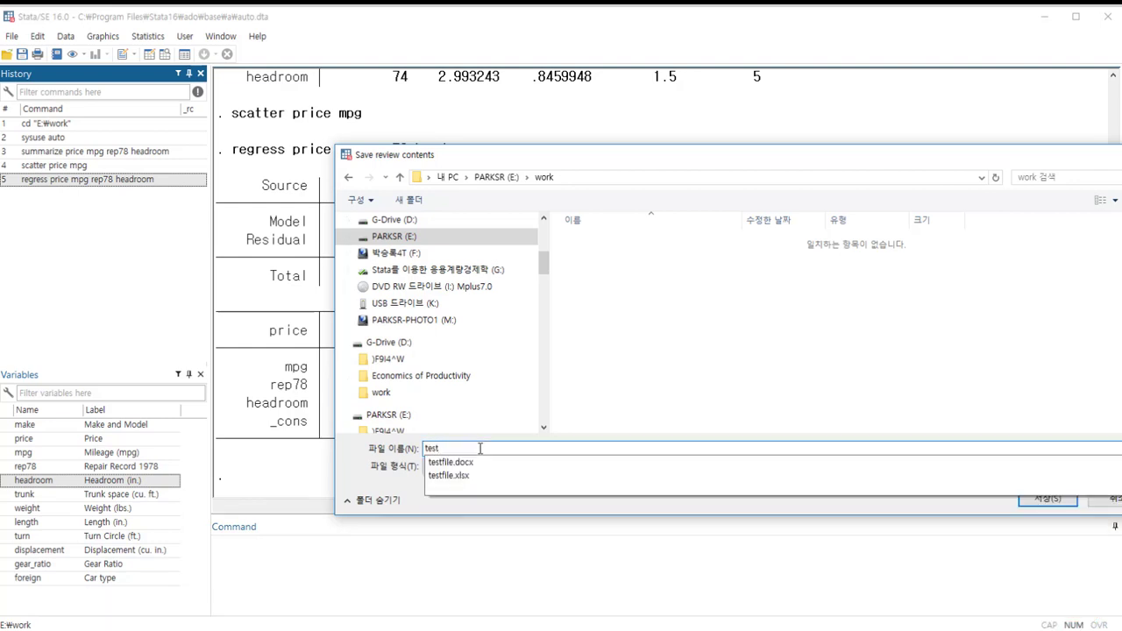
{"action": "type", "text": "t"}
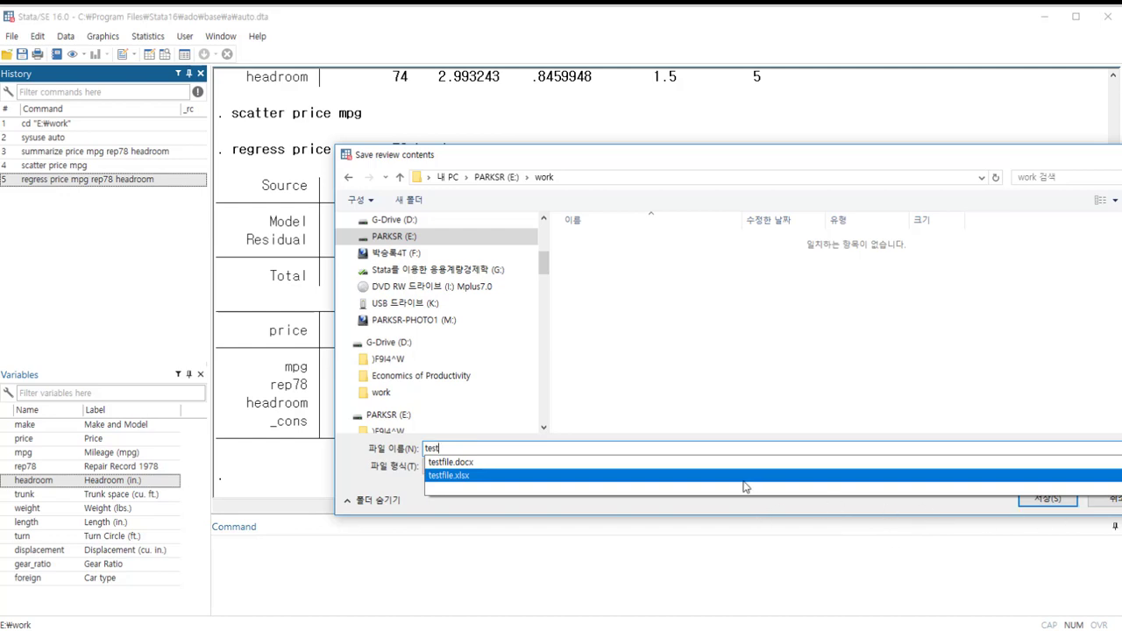
{"action": "left_click", "coordinate": [1066, 507]}
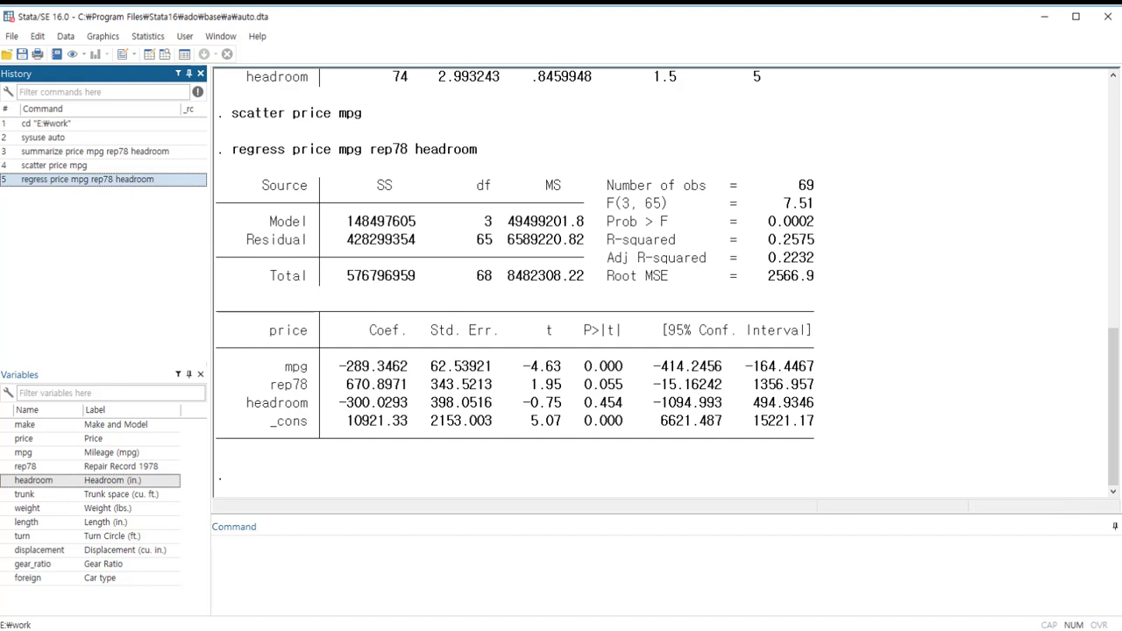
Step: Look up the help for the regress command and read its syntax and options
{"action": "left_click", "coordinate": [258, 39]}
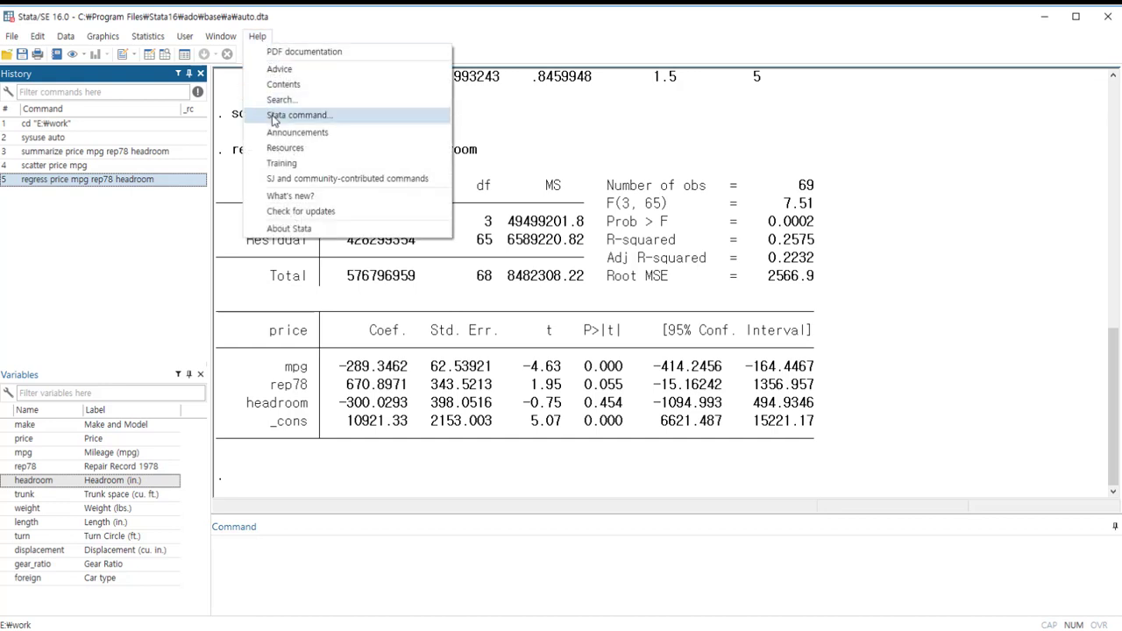
{"action": "left_click", "coordinate": [273, 120]}
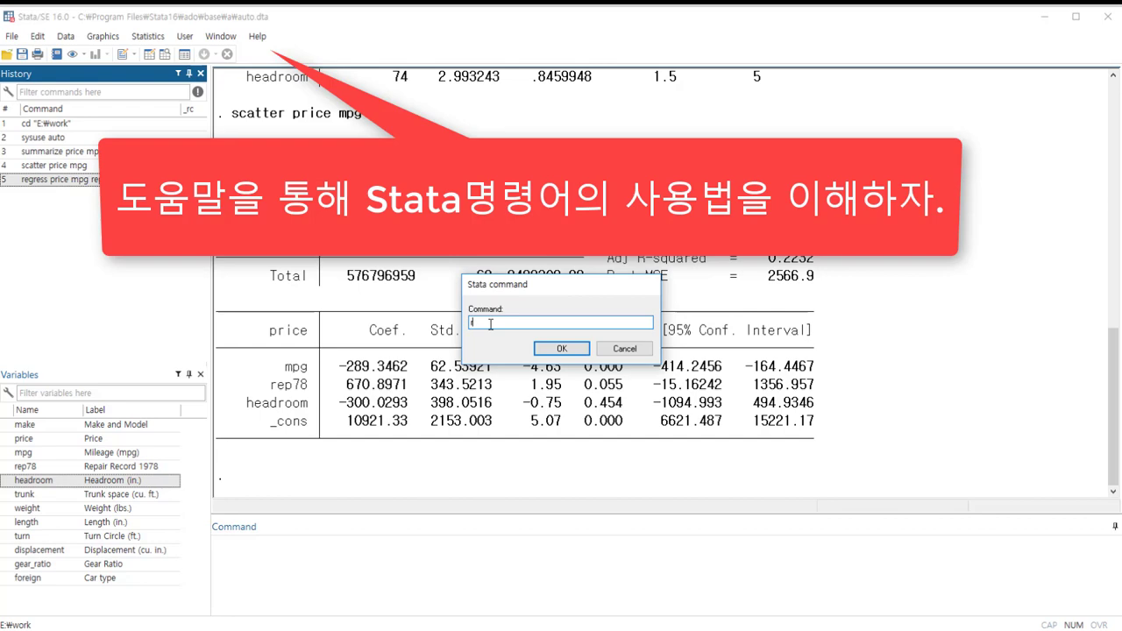
{"action": "type", "text": "regress"}
{"action": "left_click", "coordinate": [562, 349]}
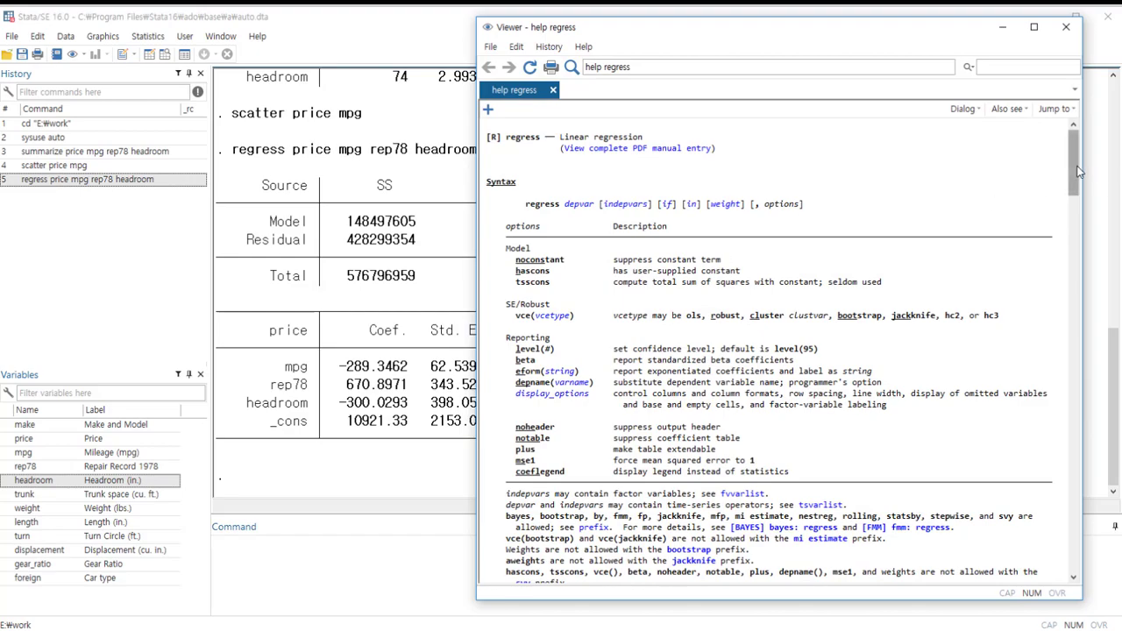
{"action": "left_click_drag", "start_coordinate": [1077, 171], "coordinate": [1042, 134]}
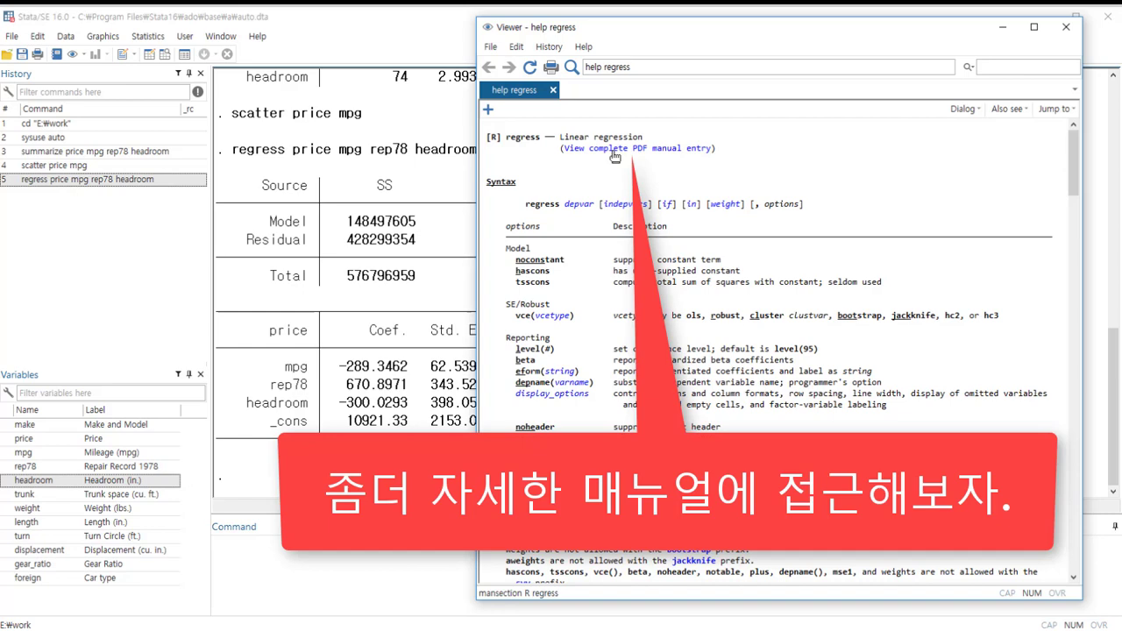
Step: Read through the complete PDF manual entry for regress, then close the manual and the help viewer
{"action": "left_click", "coordinate": [616, 149]}
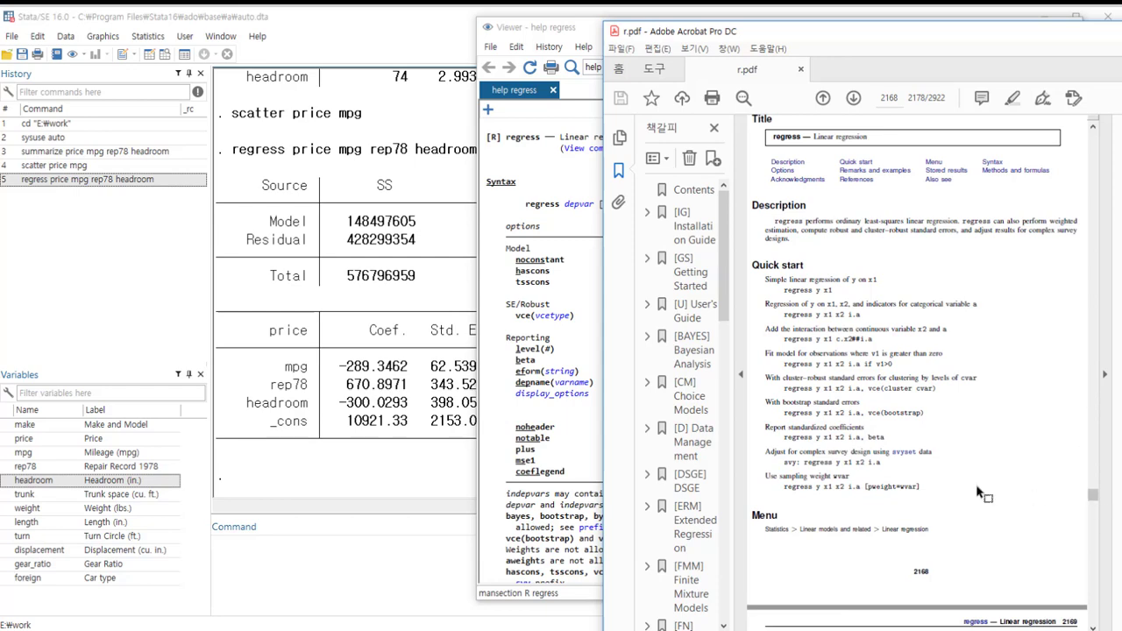
{"action": "scroll", "coordinate": [980, 493], "scroll_direction": "down", "scroll_amount": 10}
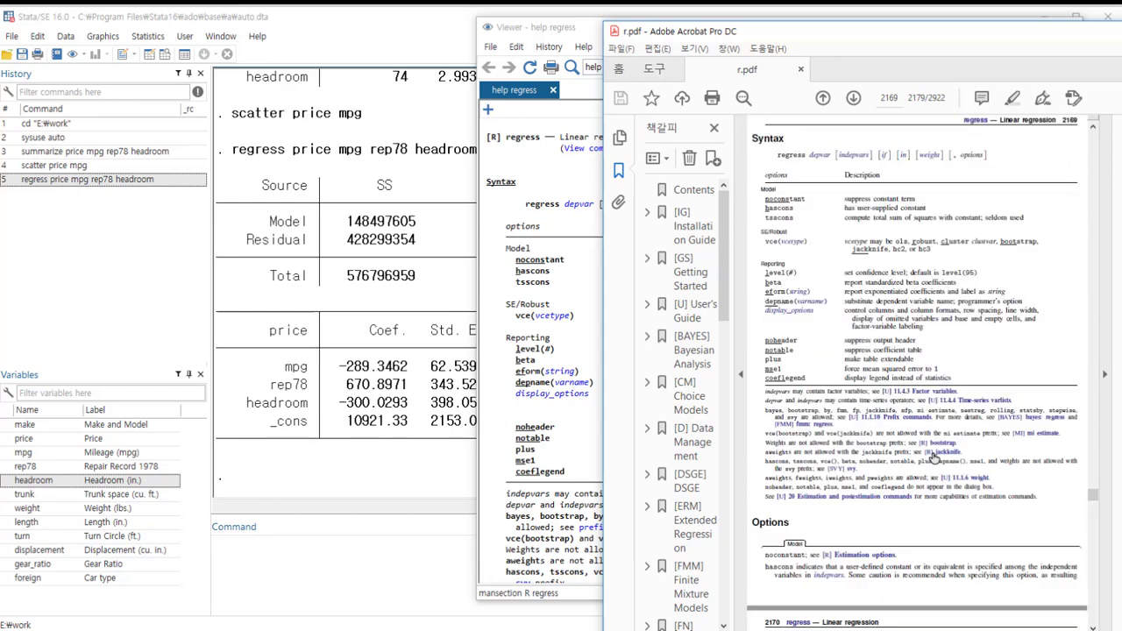
{"action": "scroll", "coordinate": [912, 434], "scroll_direction": "down", "scroll_amount": 5}
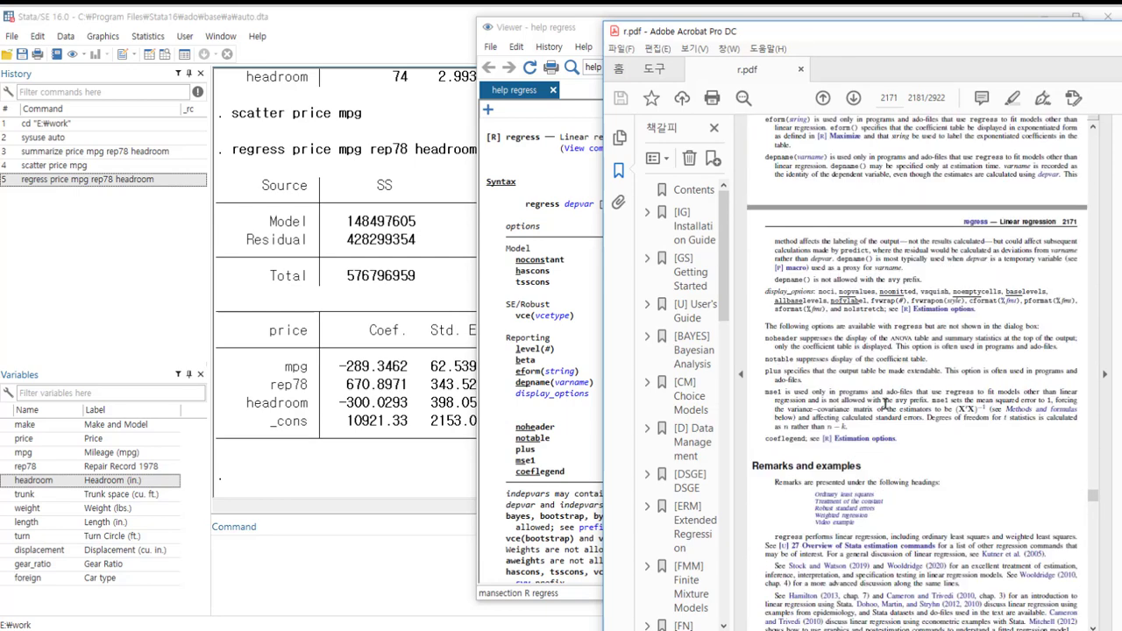
{"action": "scroll", "coordinate": [1011, 433], "scroll_direction": "up", "scroll_amount": 3}
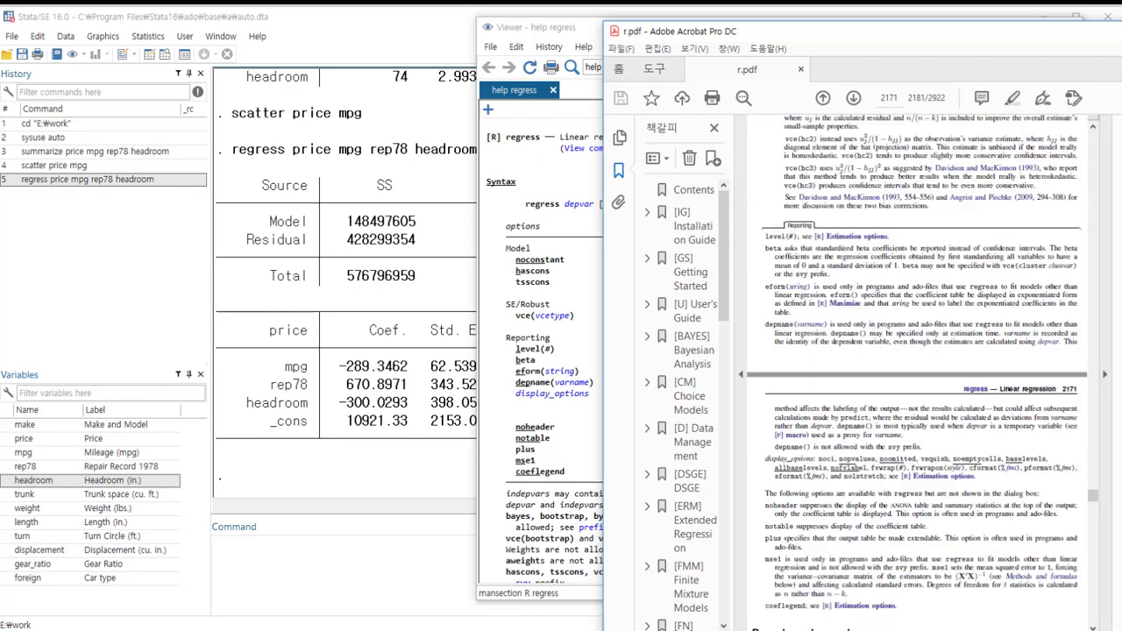
{"action": "key", "text": "alt+F4"}
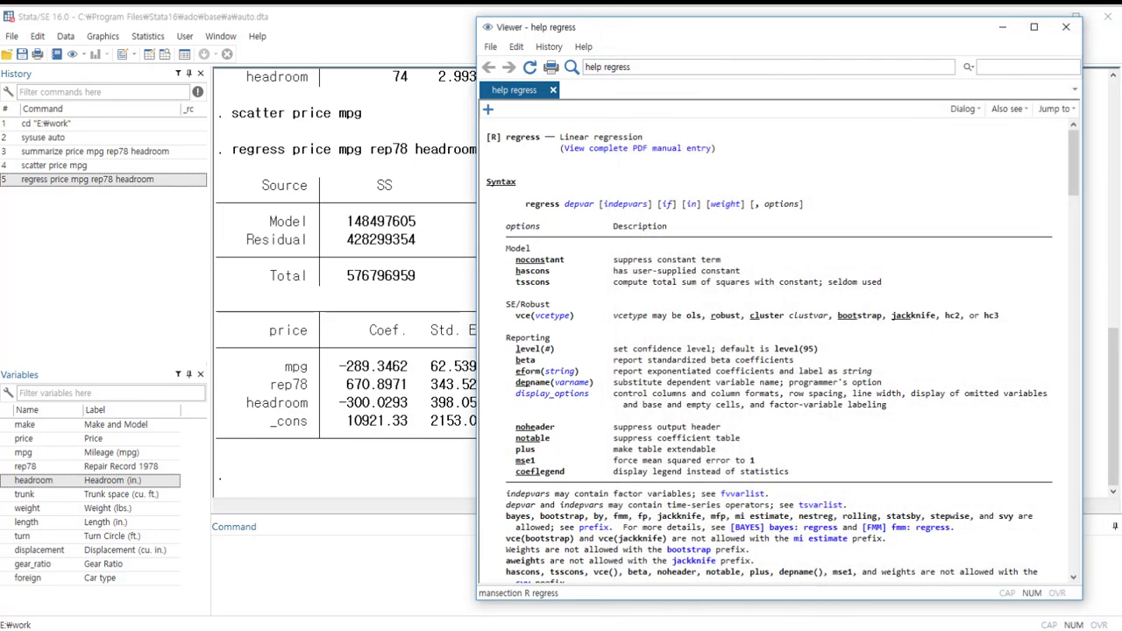
{"action": "left_click", "coordinate": [1067, 27]}
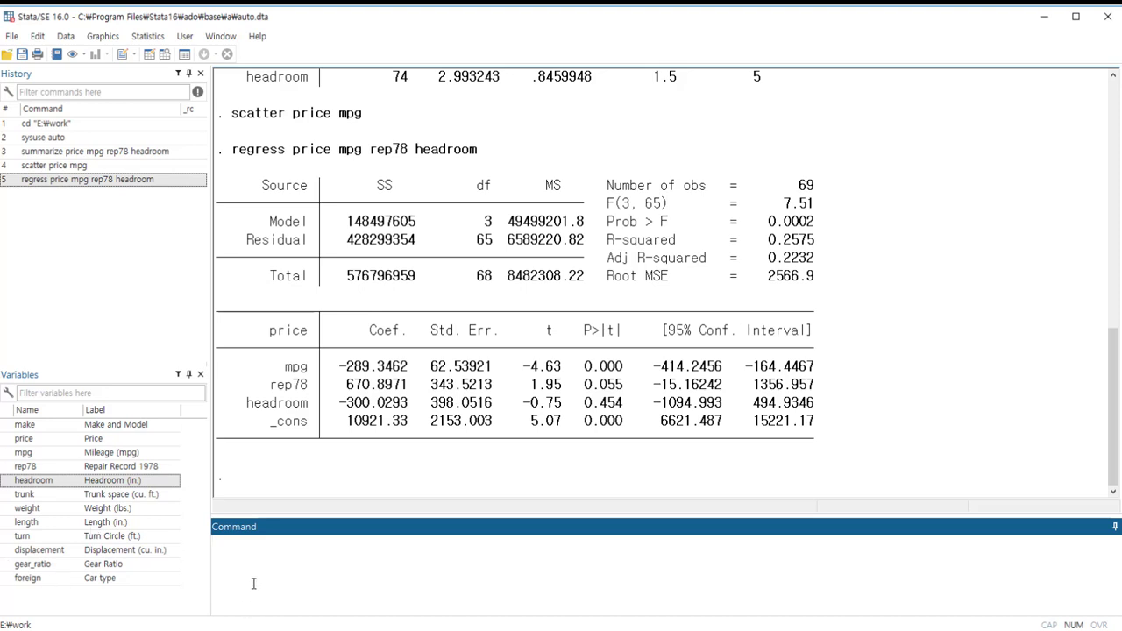
Step: Remove the auto dataset from memory with the clear command and check in the Data Editor that it is empty
{"action": "type", "text": "clear"}
{"action": "key", "text": "Return"}
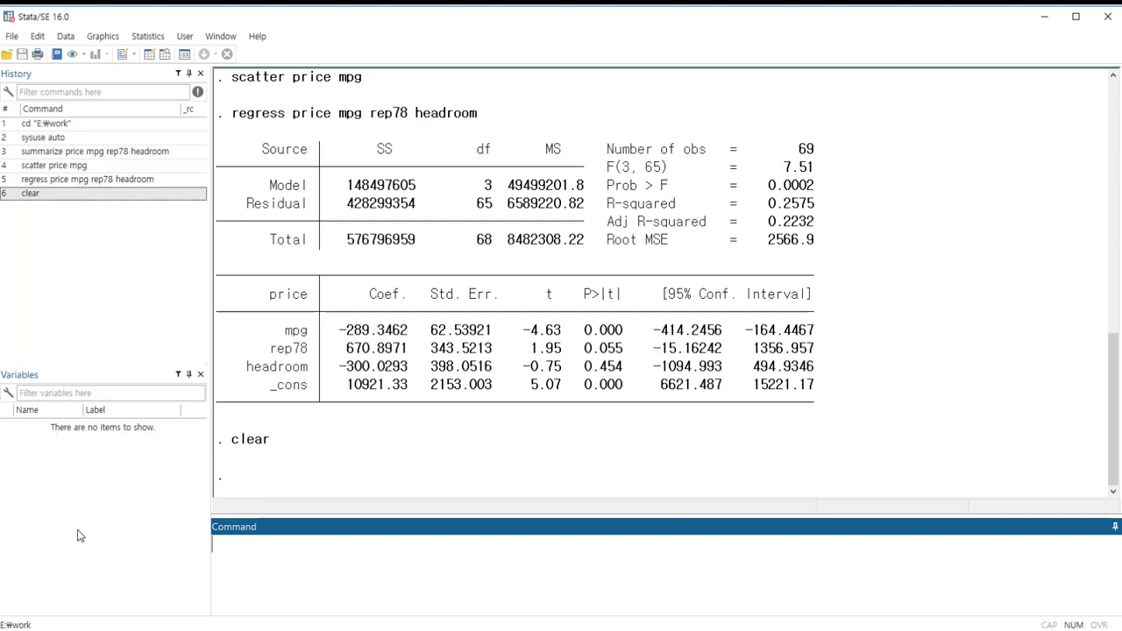
{"action": "left_click", "coordinate": [151, 55]}
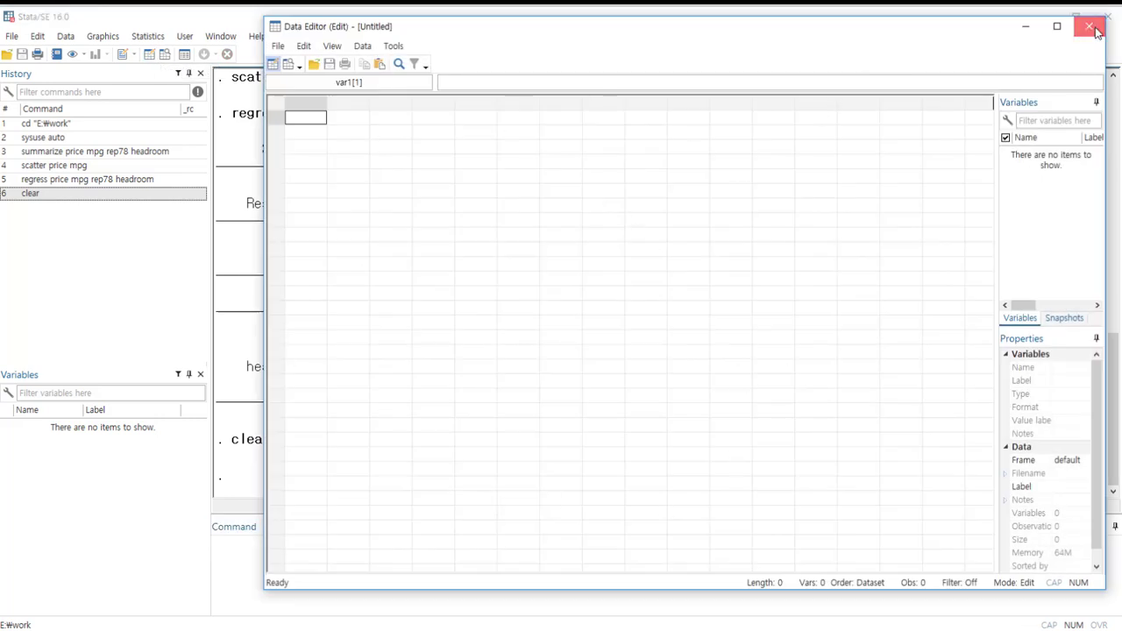
{"action": "left_click", "coordinate": [1090, 28]}
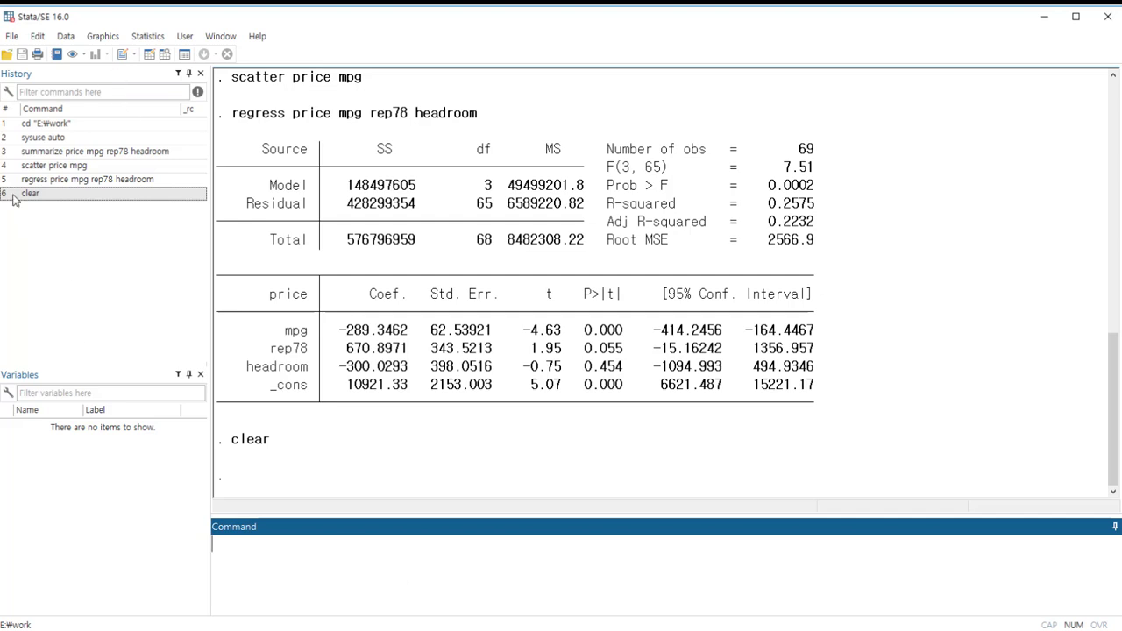
Step: Open test.do from the work folder in the Do-file Editor and widen its window so each command fits on one line
{"action": "left_click", "coordinate": [123, 58]}
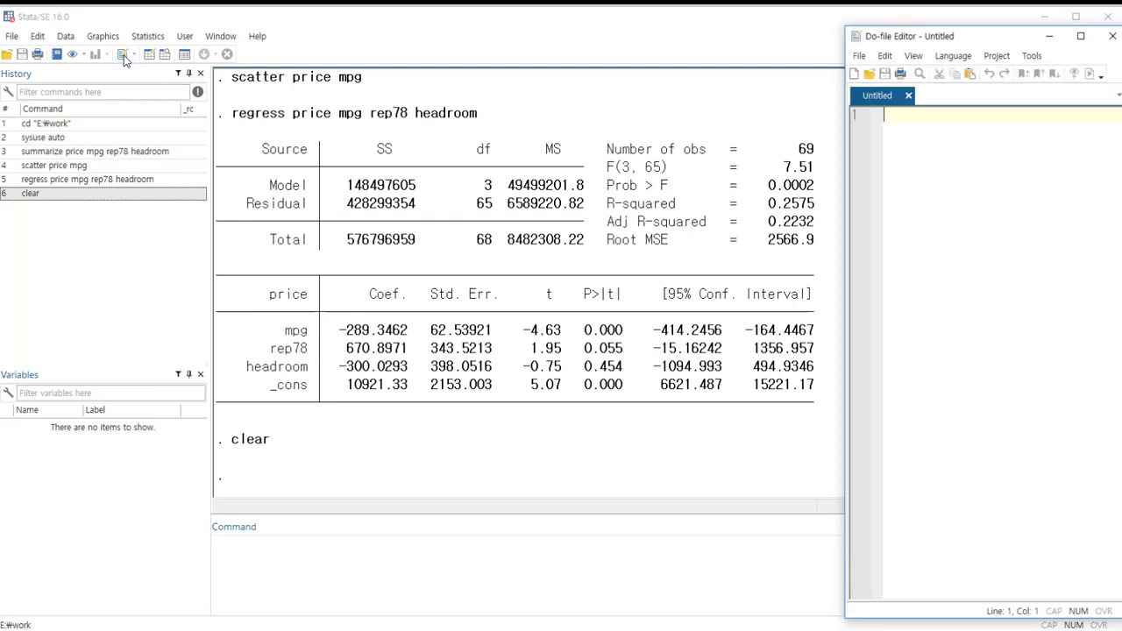
{"action": "left_click", "coordinate": [874, 77]}
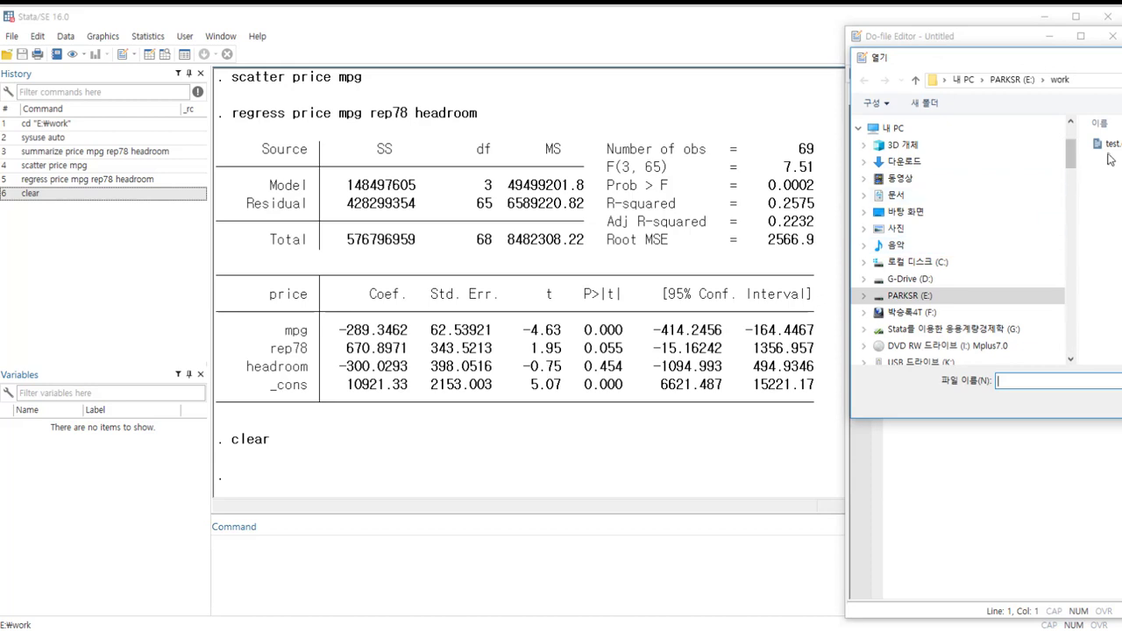
{"action": "double_click", "coordinate": [1110, 145]}
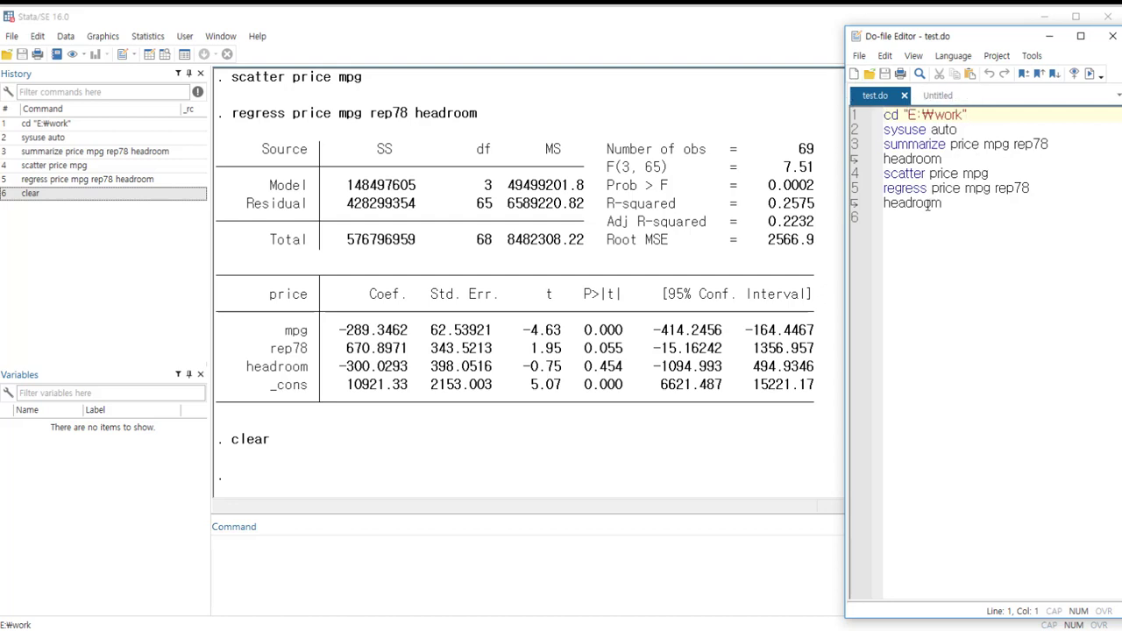
{"action": "left_click", "coordinate": [1035, 190]}
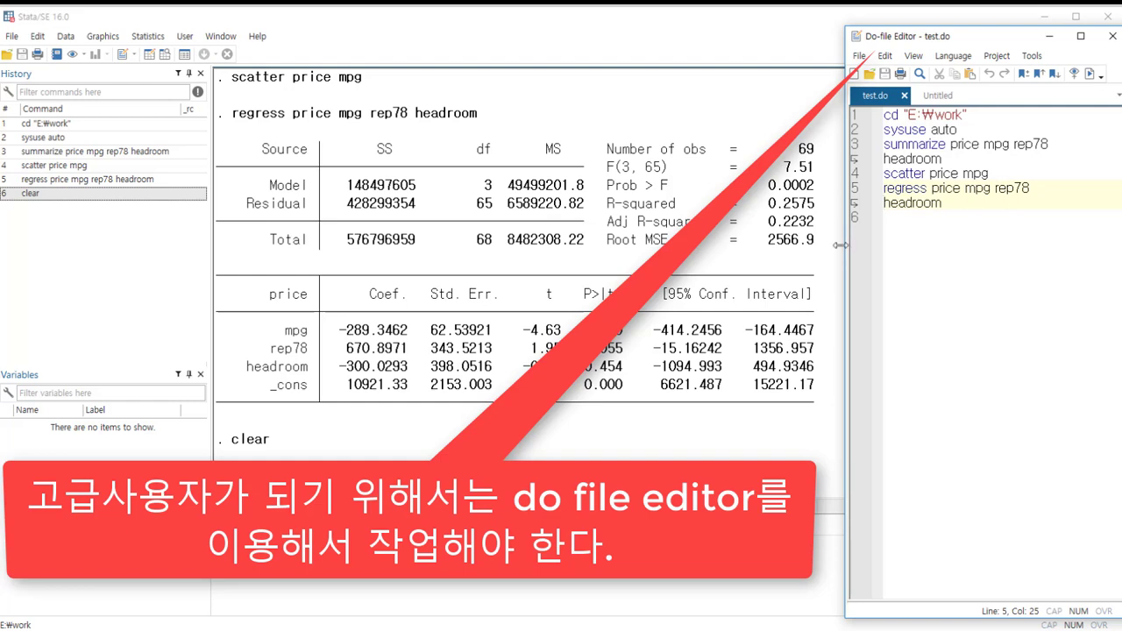
{"action": "left_click_drag", "start_coordinate": [840, 246], "coordinate": [715, 221]}
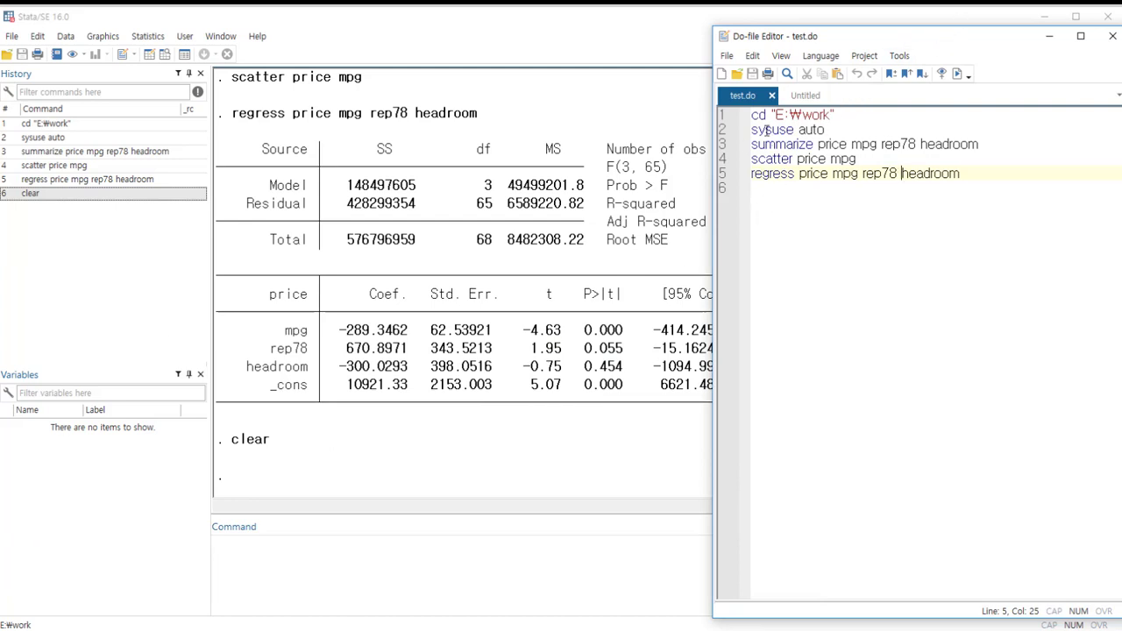
Step: Run the sysuse auto line and the summarize price mpg rep78 headroom line of test.do, one at a time
{"action": "mouse_move", "coordinate": [826, 129]}
{"action": "left_mouse_down"}
{"action": "mouse_move", "coordinate": [747, 130]}
{"action": "mouse_move", "coordinate": [826, 128]}
{"action": "left_mouse_up"}
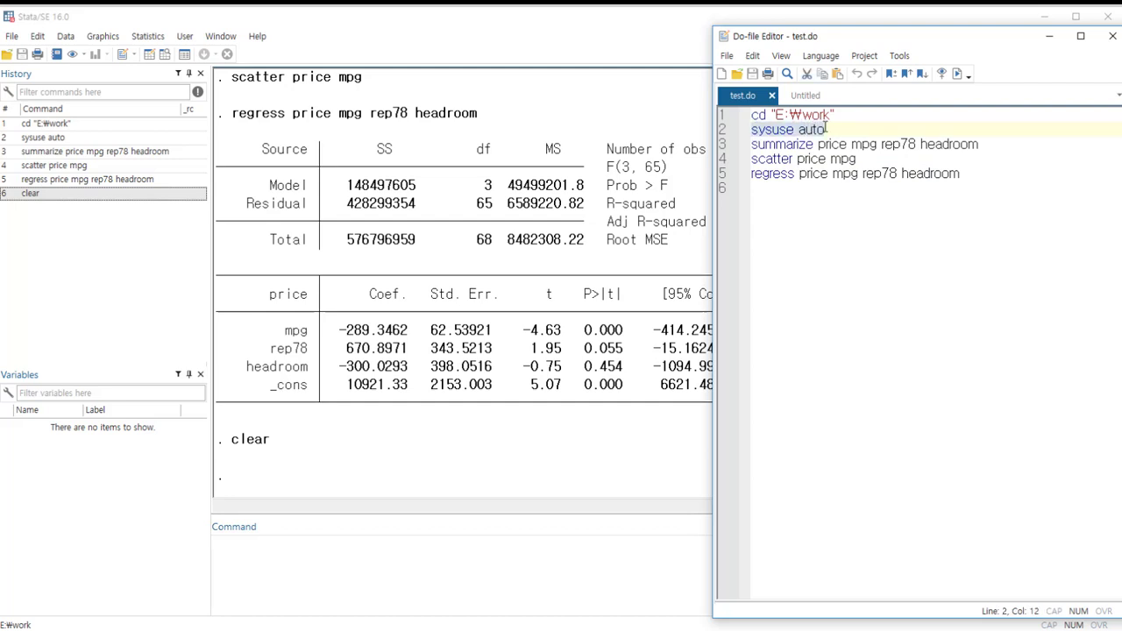
{"action": "left_click", "coordinate": [957, 75]}
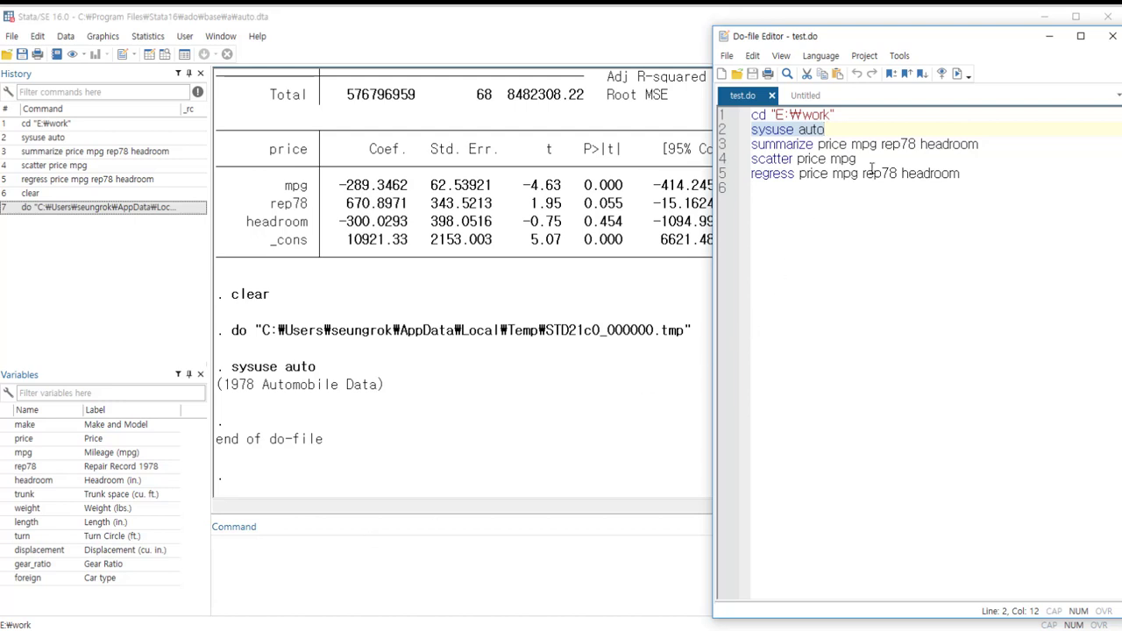
{"action": "left_click", "coordinate": [986, 145]}
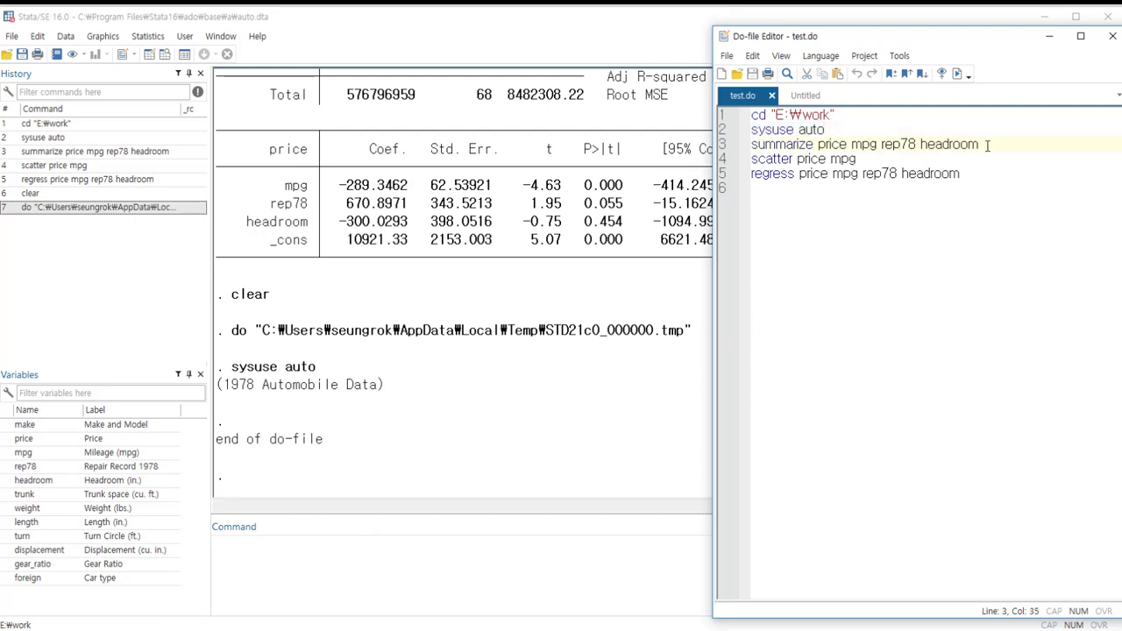
{"action": "left_click_drag", "start_coordinate": [752, 143], "coordinate": [1002, 143]}
{"action": "left_click", "coordinate": [959, 75]}
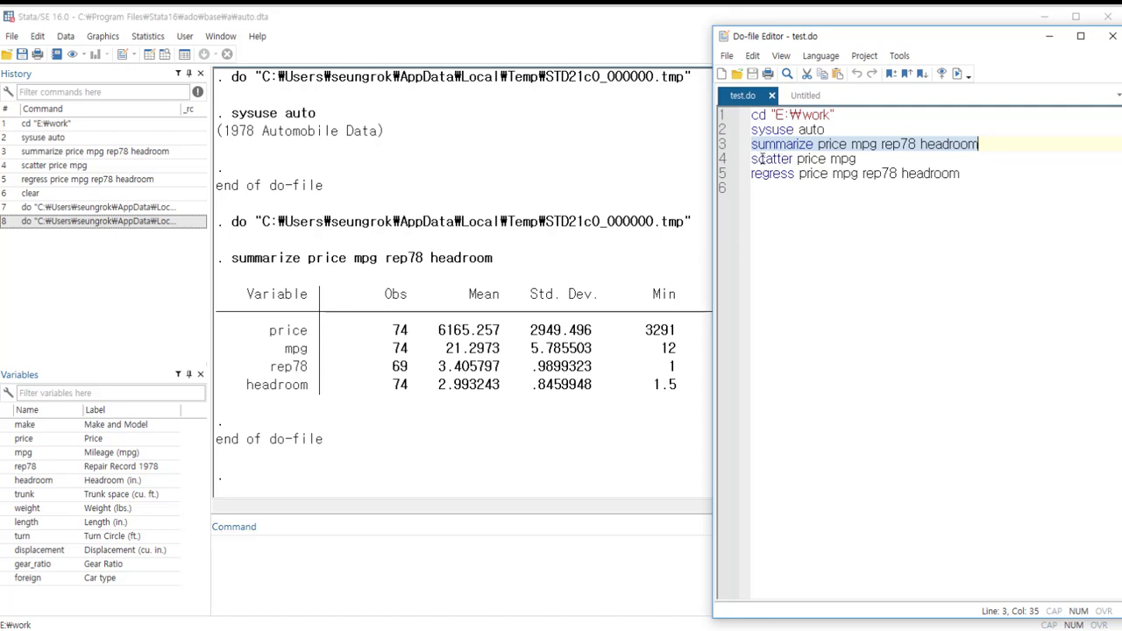
Step: Run only the scatter price mpg line of test.do and close the resulting graph
{"action": "left_click_drag", "start_coordinate": [753, 159], "coordinate": [857, 158]}
{"action": "left_click", "coordinate": [958, 74]}
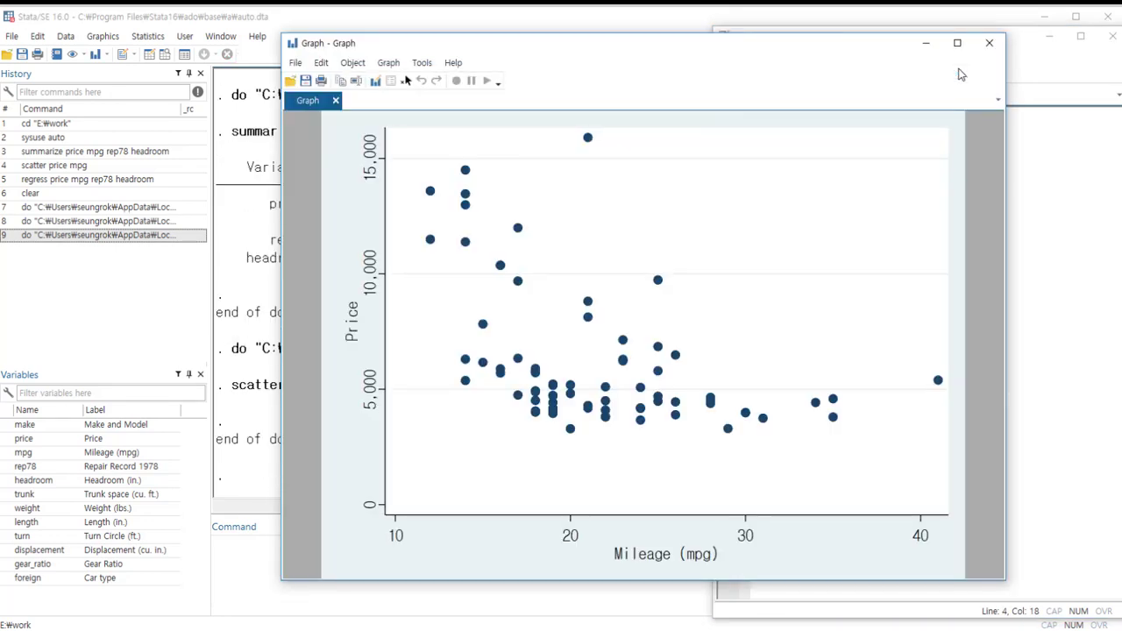
{"action": "left_click", "coordinate": [997, 43]}
Step: Run only the regress price mpg rep78 headroom line of test.do and clear the text selection
{"action": "left_click_drag", "start_coordinate": [988, 173], "coordinate": [751, 174]}
{"action": "left_click", "coordinate": [954, 76]}
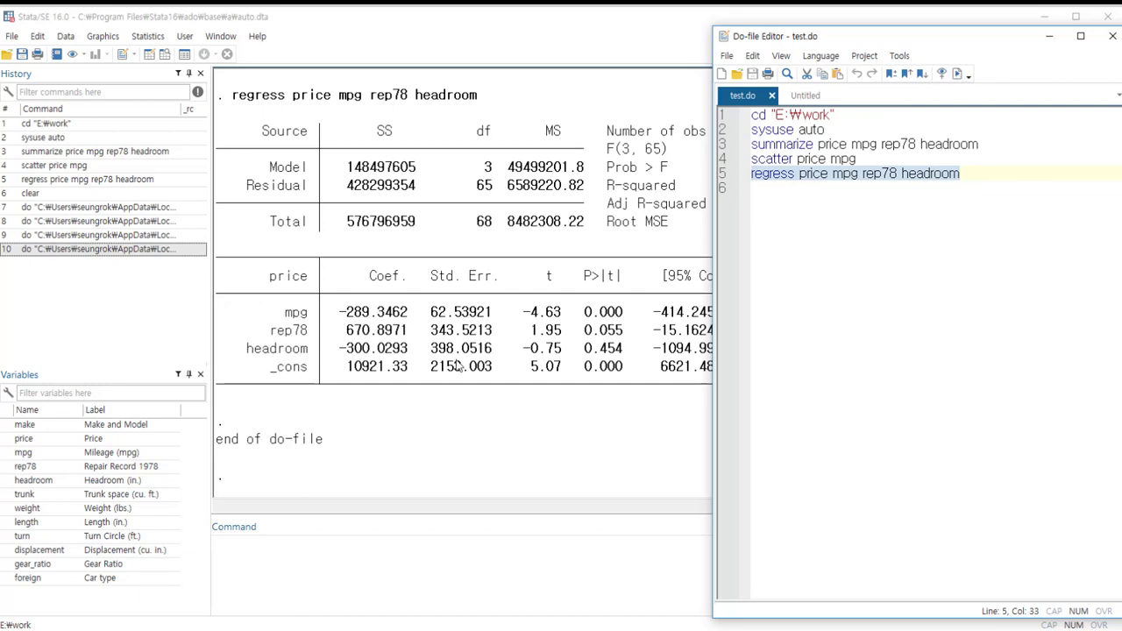
{"action": "left_click", "coordinate": [870, 360]}
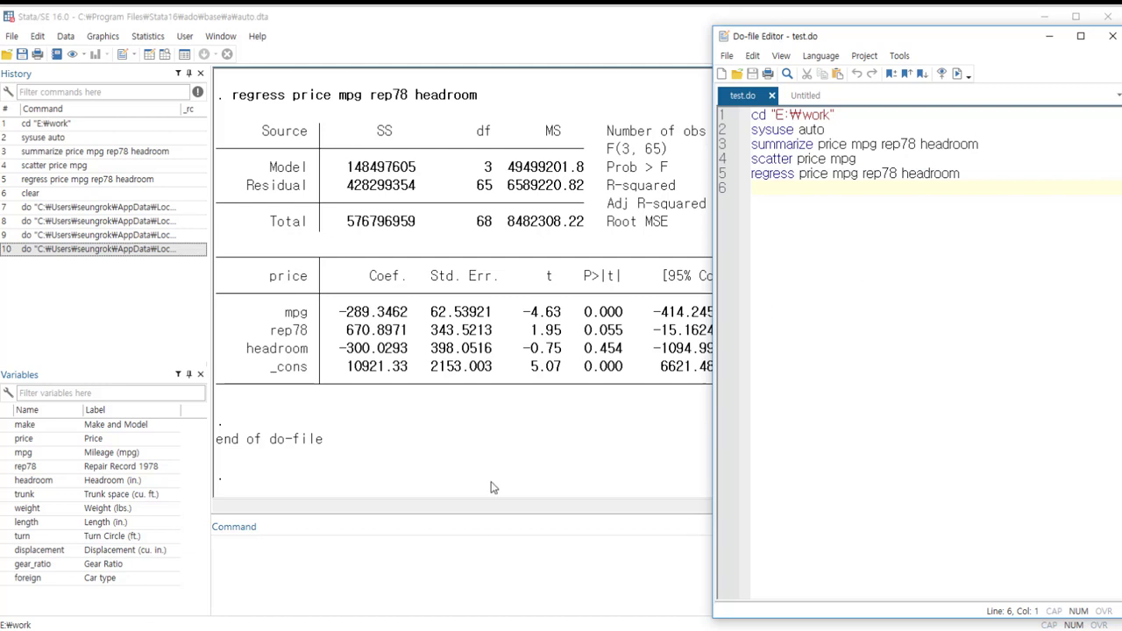
Step: Empty the data from memory again with the clear command
{"action": "left_click", "coordinate": [333, 571]}
{"action": "type", "text": "clear"}
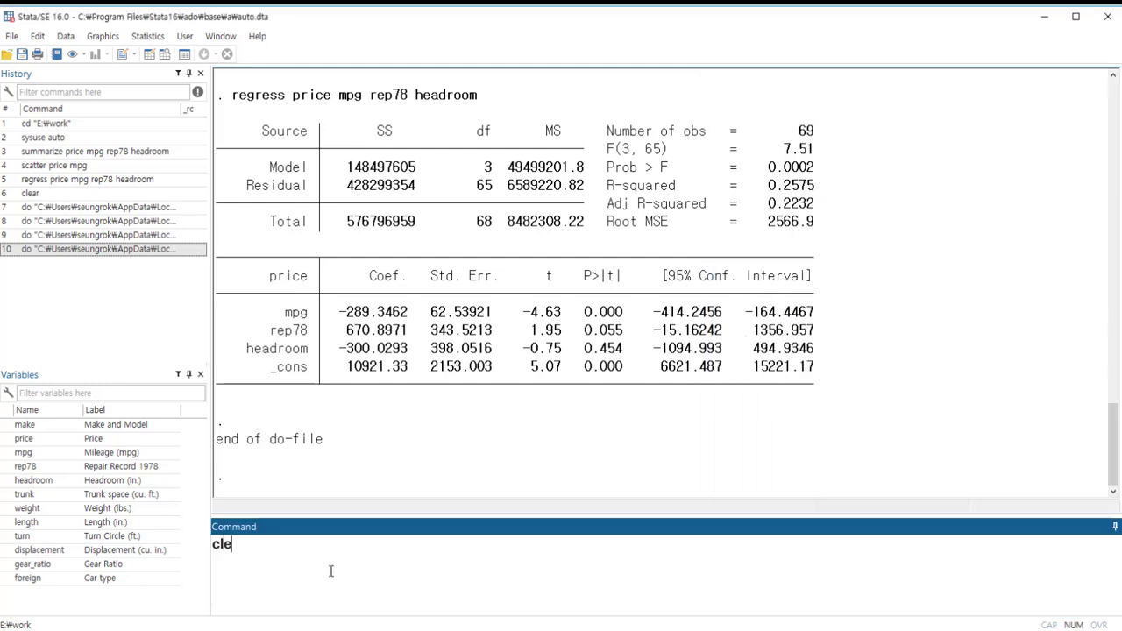
{"action": "key", "text": "Return"}
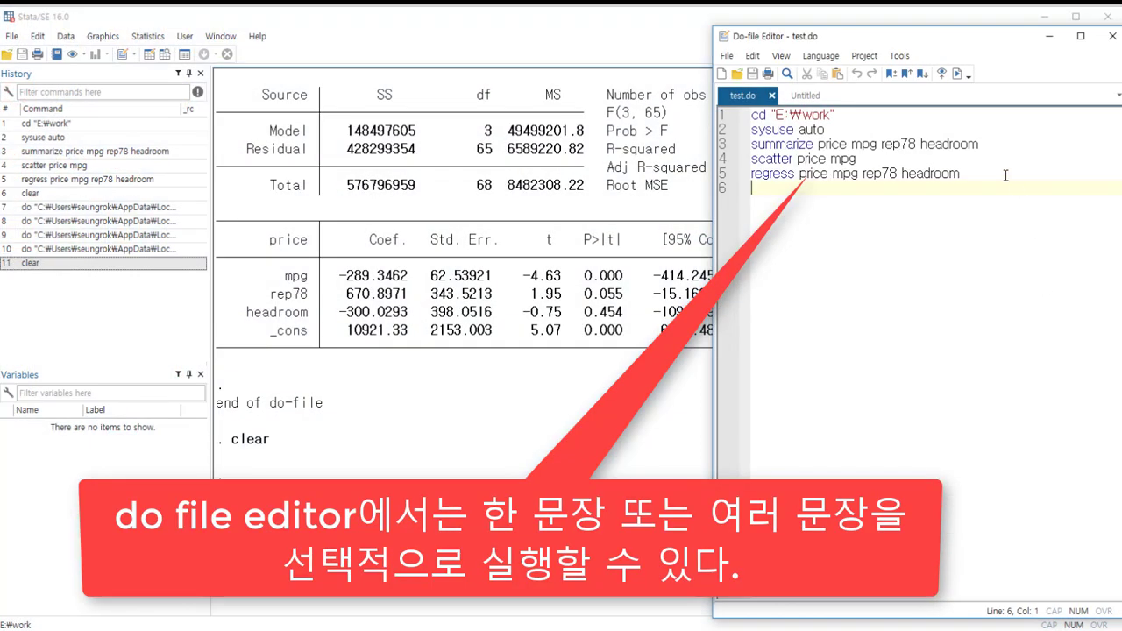
Step: Run lines 2 to 5 of test.do together, from sysuse auto through regress, close the graph and deselect the lines
{"action": "left_click_drag", "start_coordinate": [1006, 175], "coordinate": [751, 130]}
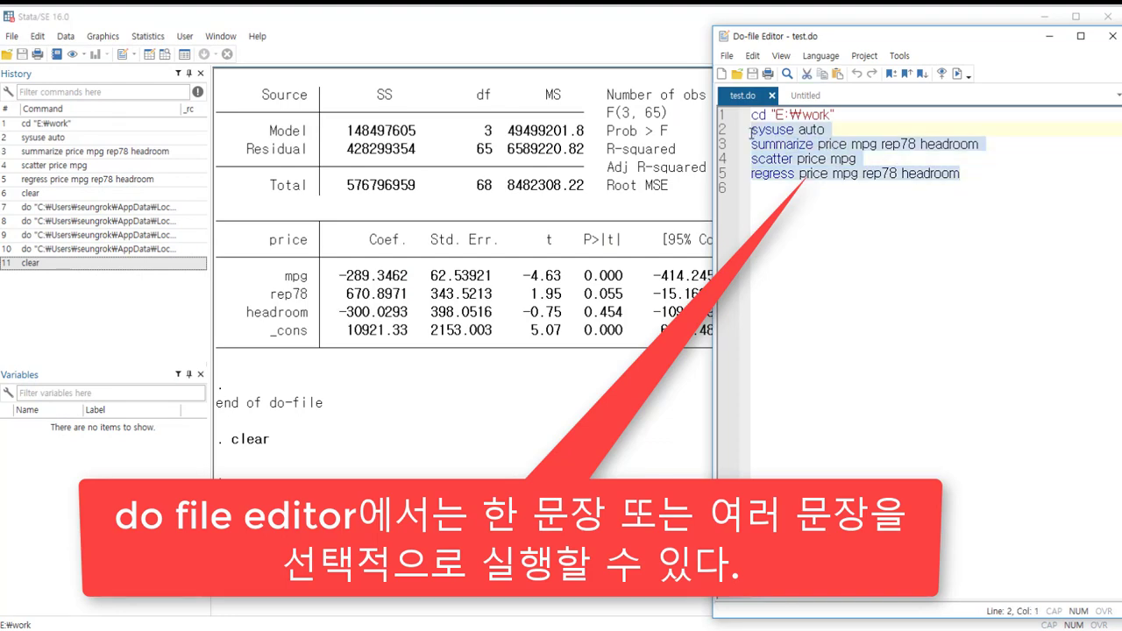
{"action": "left_click", "coordinate": [962, 77]}
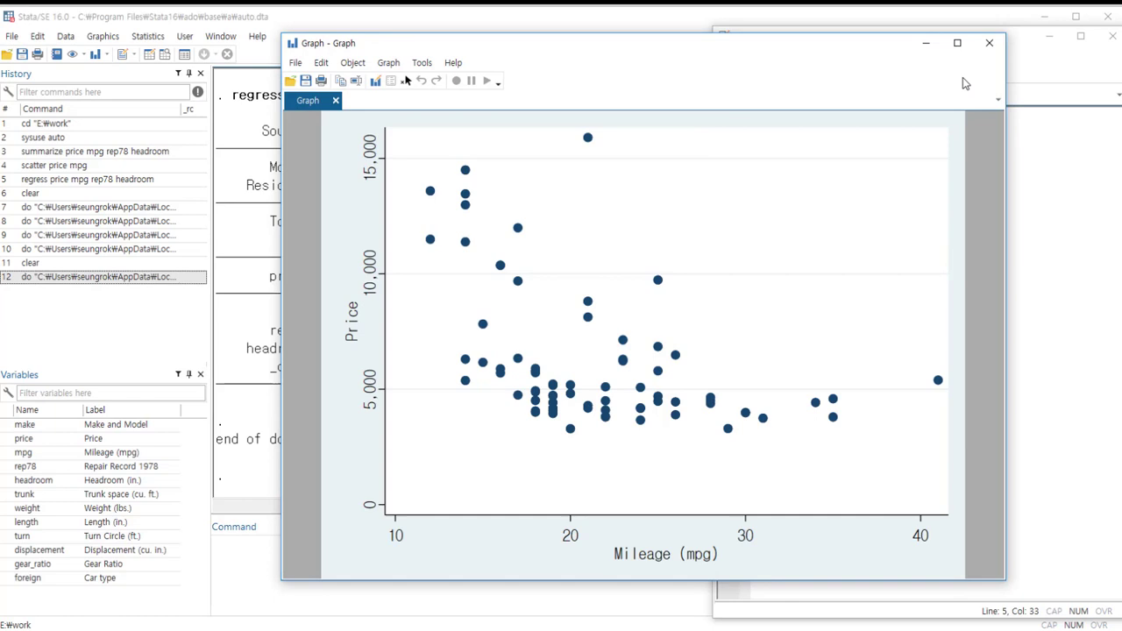
{"action": "left_click", "coordinate": [990, 43]}
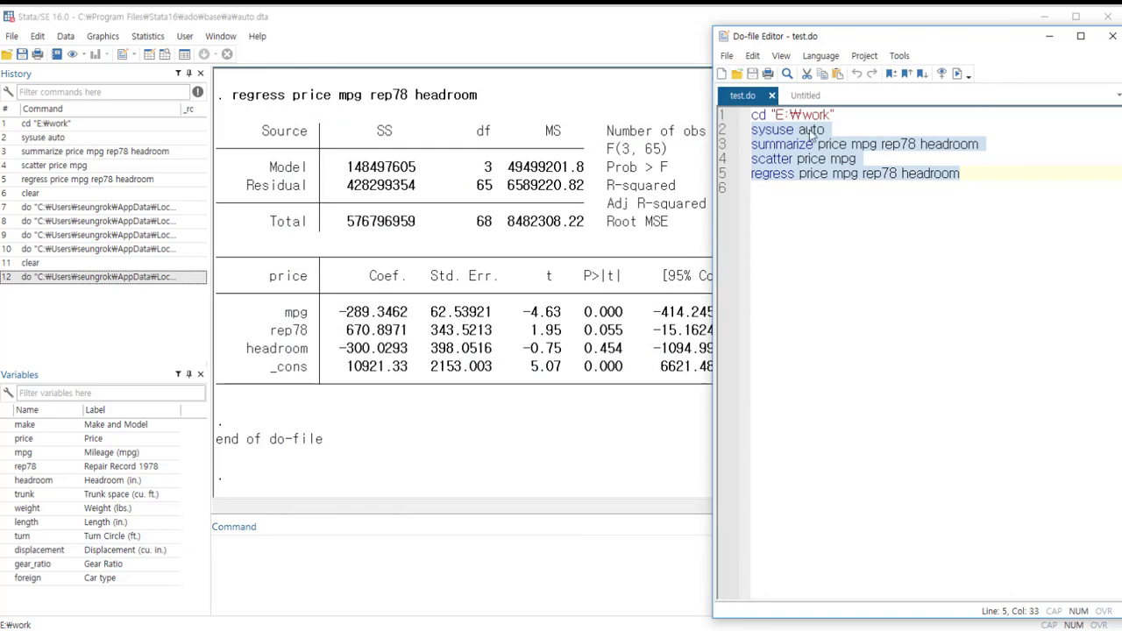
{"action": "left_click", "coordinate": [837, 200]}
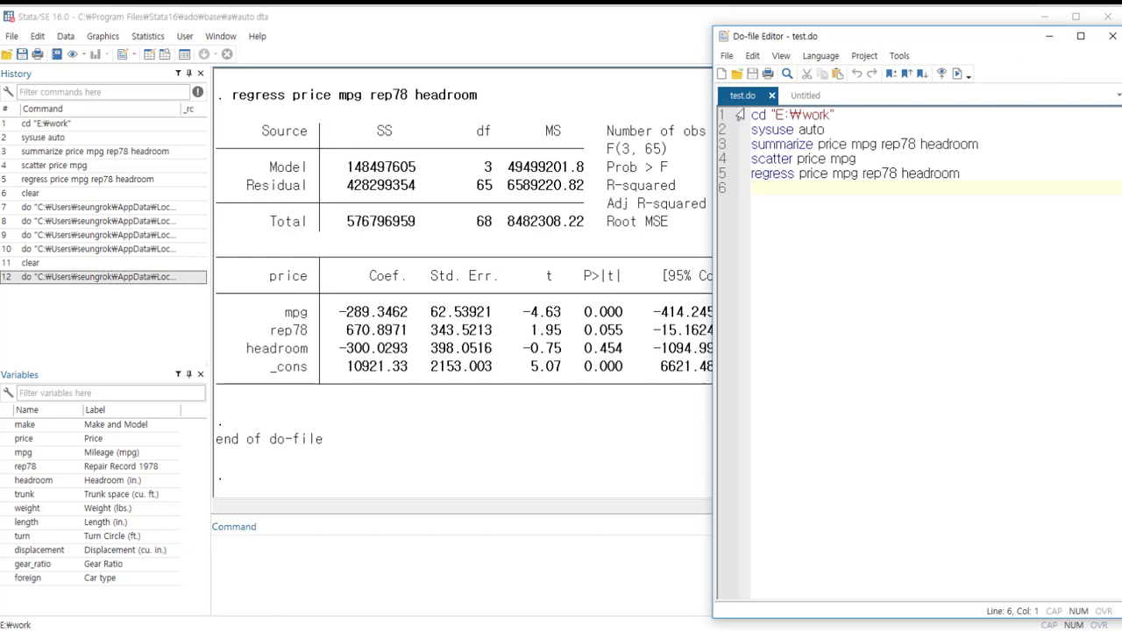
Step: Minimize the Do-file Editor and clear the dataset from memory with the clear command
{"action": "left_click", "coordinate": [1055, 41]}
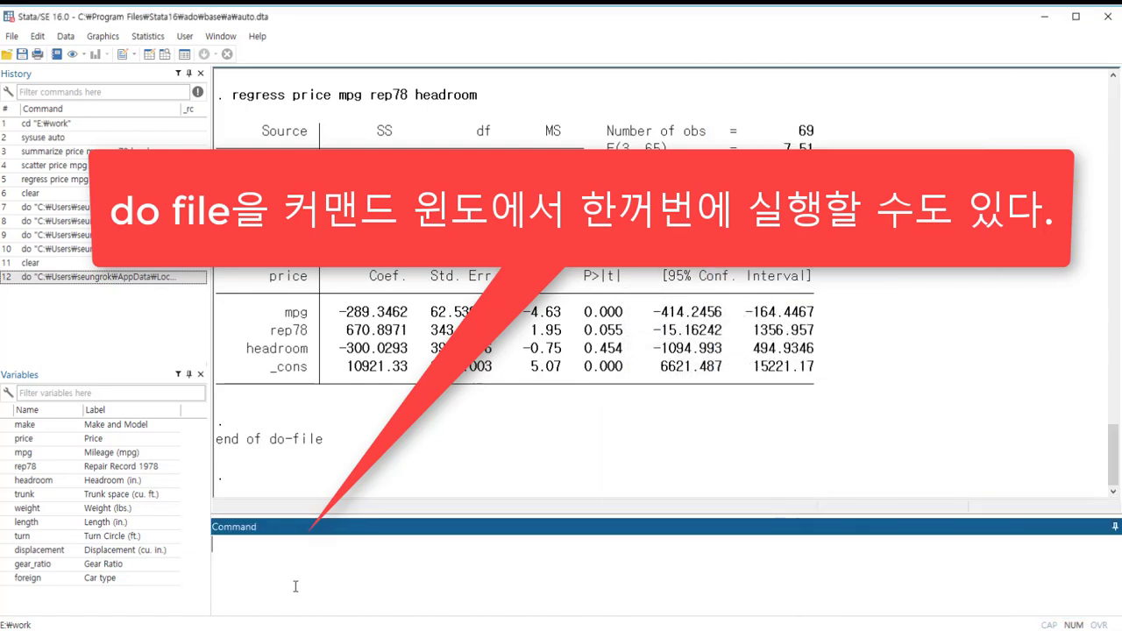
{"action": "type", "text": "clear"}
{"action": "key", "text": "Return"}
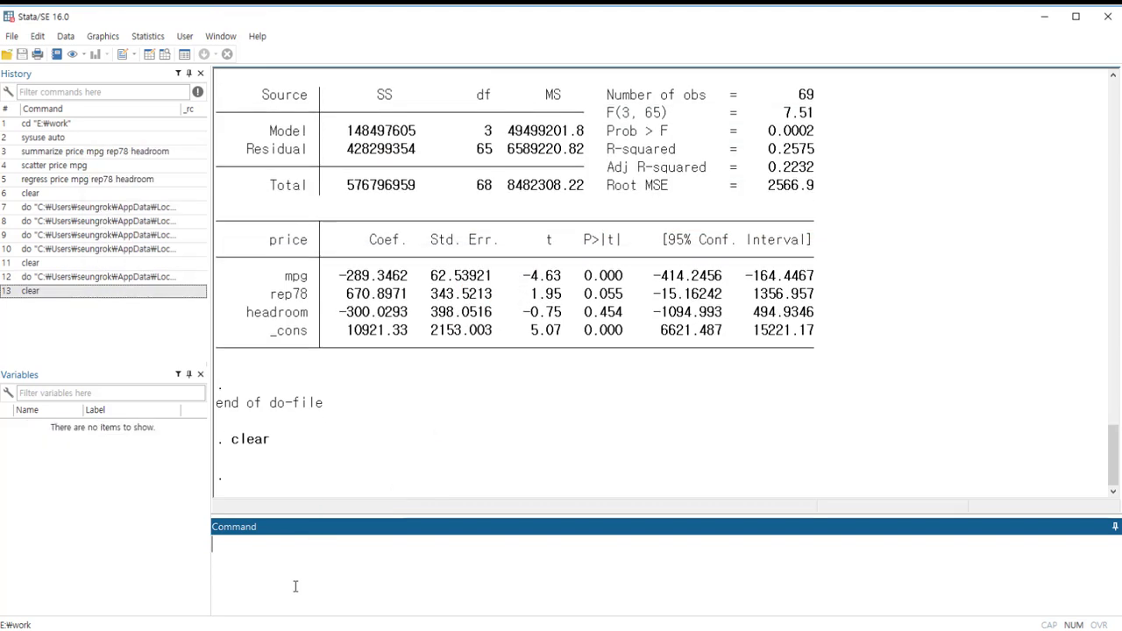
Step: Execute the whole do-file with the command do test.do and close the resulting graph
{"action": "type", "text": "do test"}
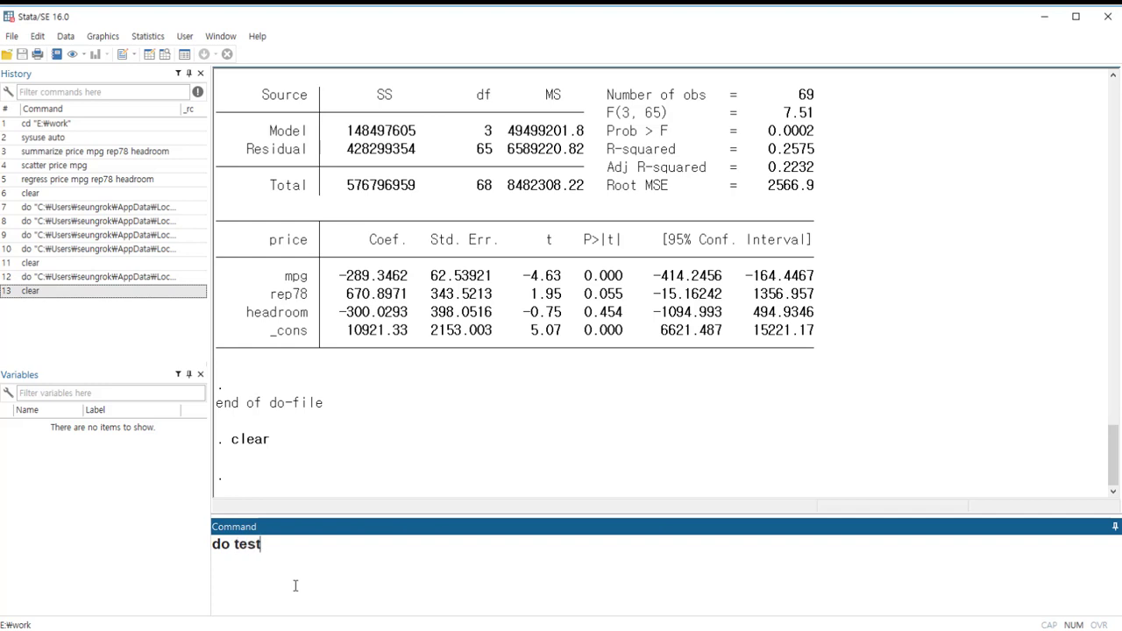
{"action": "type", "text": ".do"}
{"action": "key", "text": "Return"}
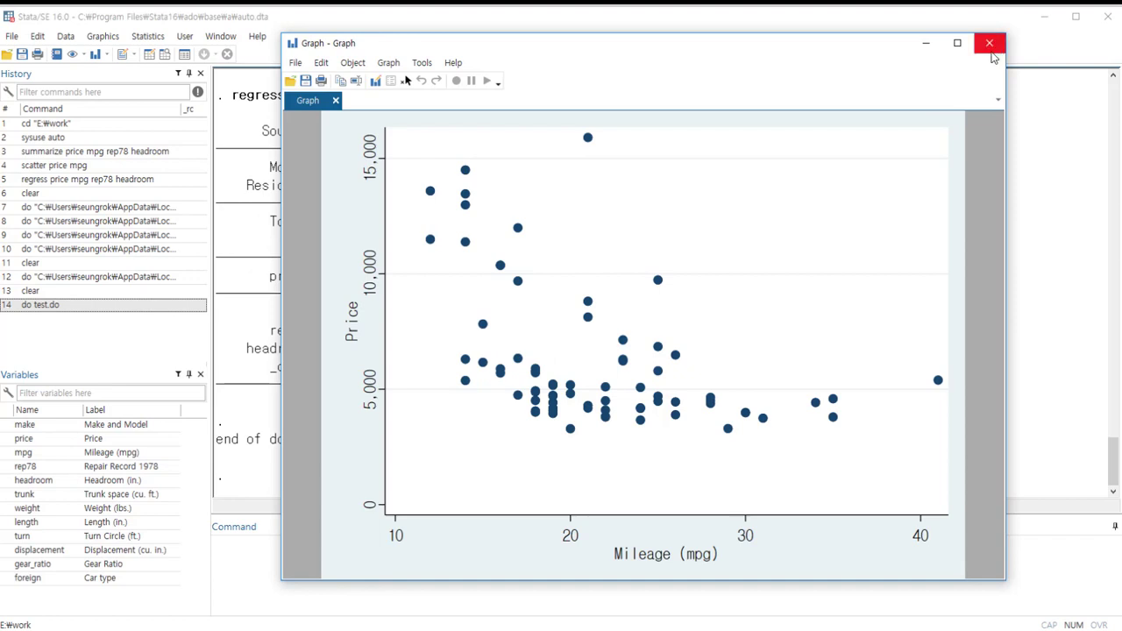
{"action": "left_click", "coordinate": [990, 44]}
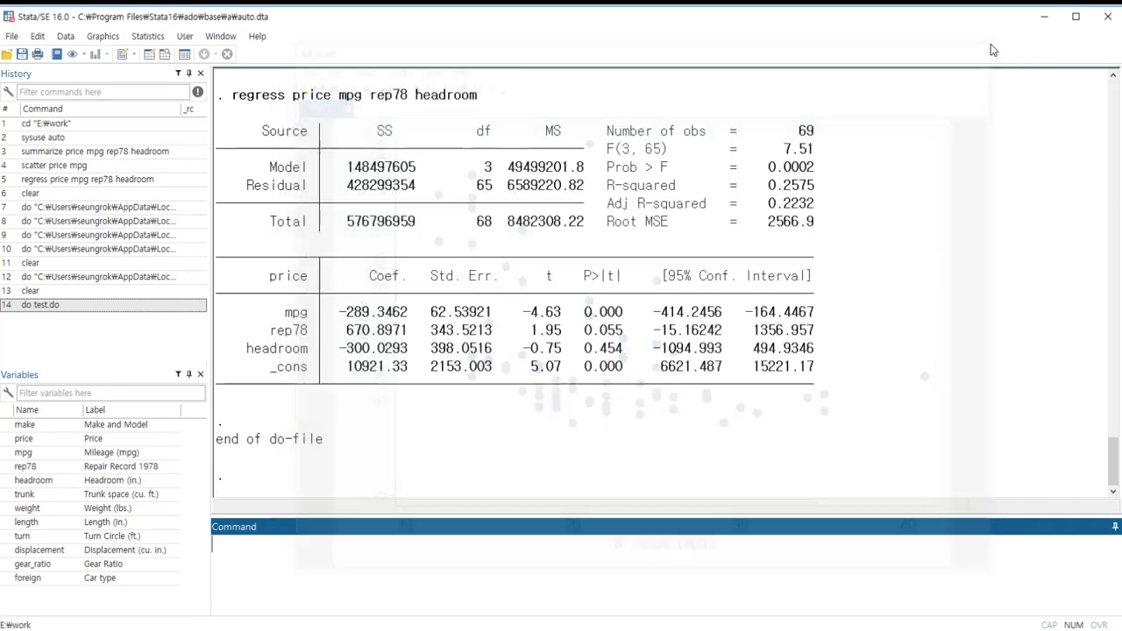